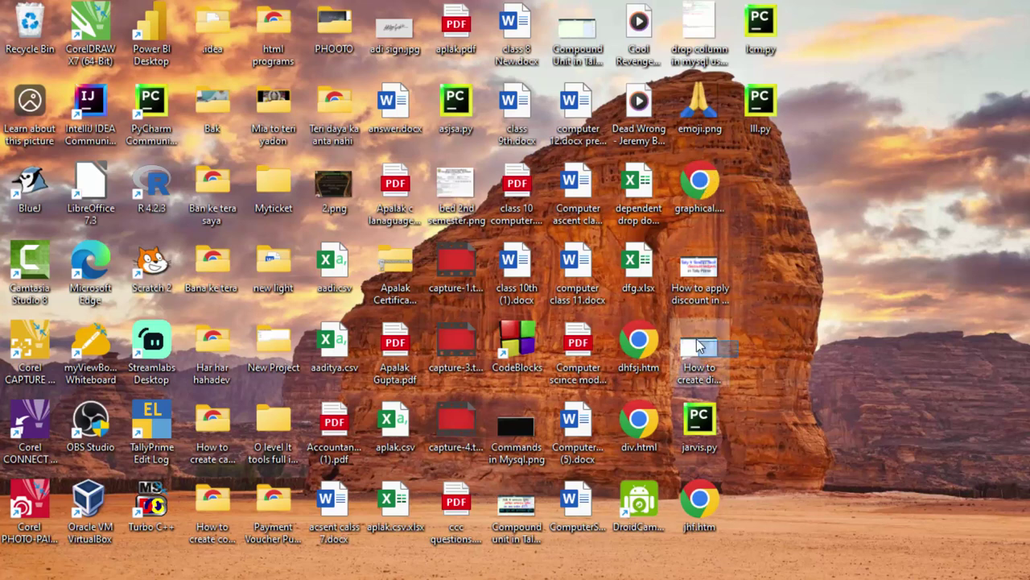
{"action": "left_click_drag", "start_coordinate": [695, 343], "coordinate": [674, 254]}
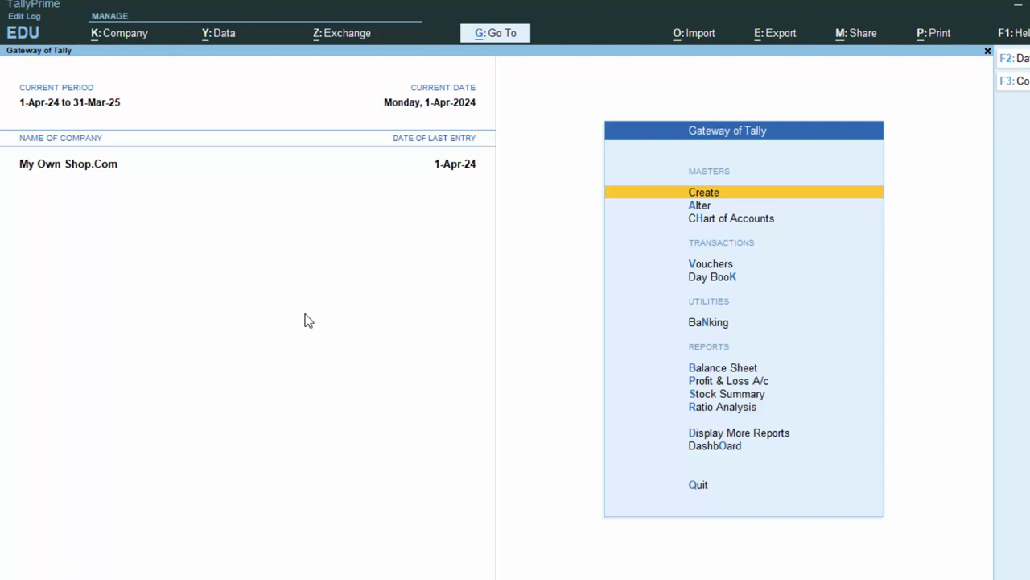
Review the existing purchase voucher of 1-Apr-24 in the Day Book and leave it without altering anything
{"action": "key", "text": "d"}
{"action": "key", "text": "d"}
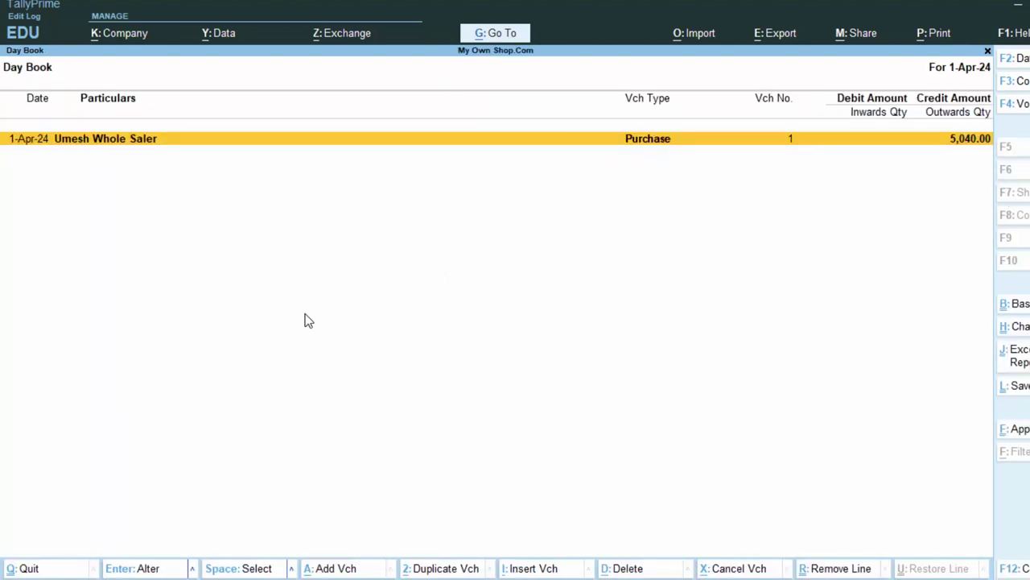
{"action": "key", "text": "Return"}
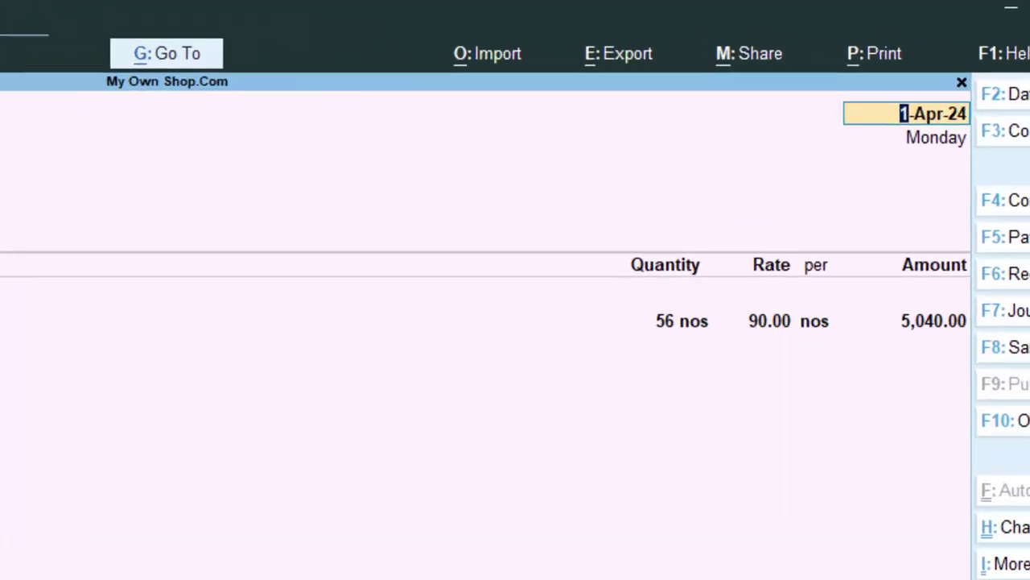
{"action": "key", "text": "Escape"}
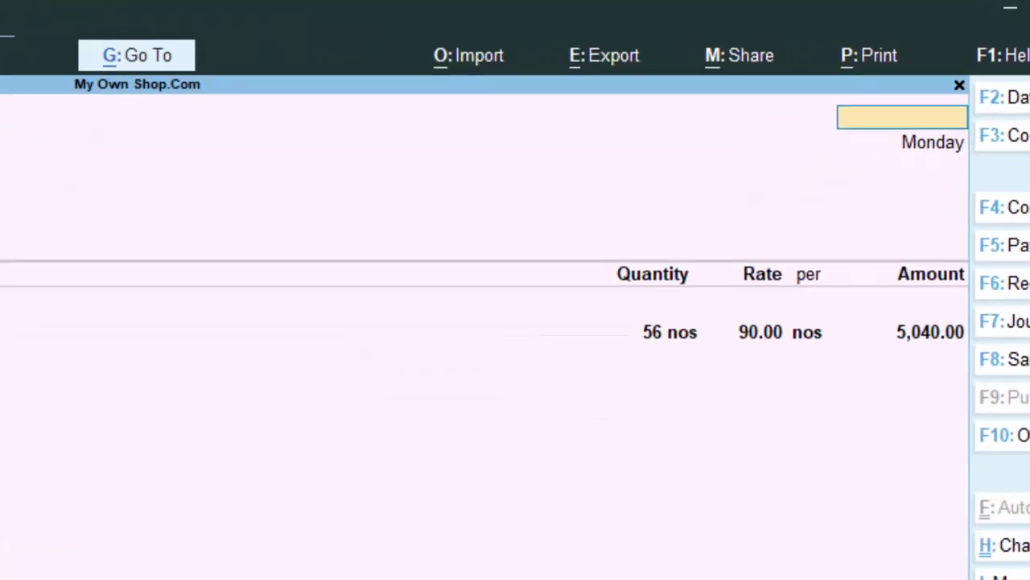
{"action": "key", "text": "y"}
{"action": "key", "text": "Escape"}
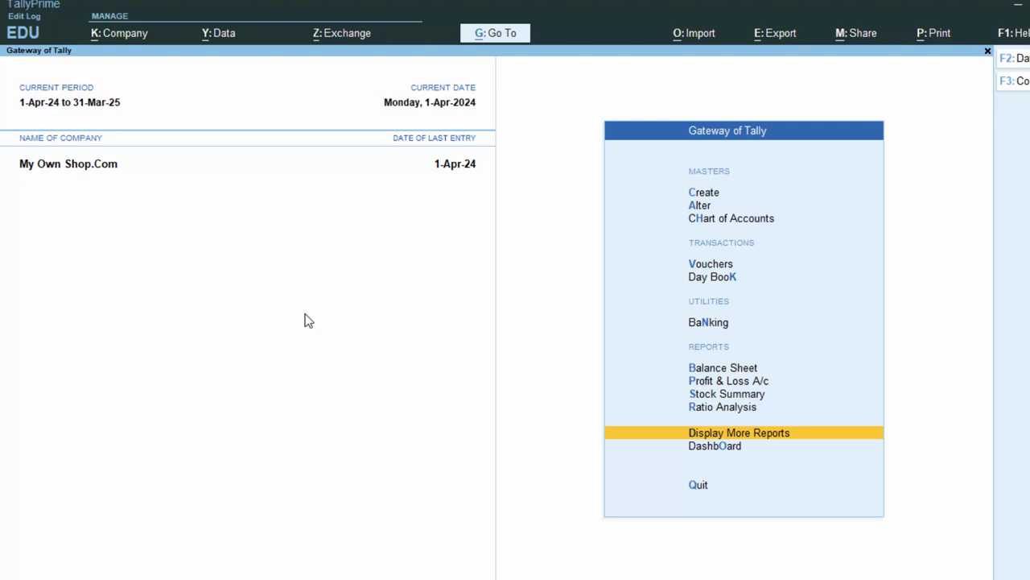
Start a sales voucher and create a new party ledger named Customer 1 without an alias
{"action": "key", "text": "v"}
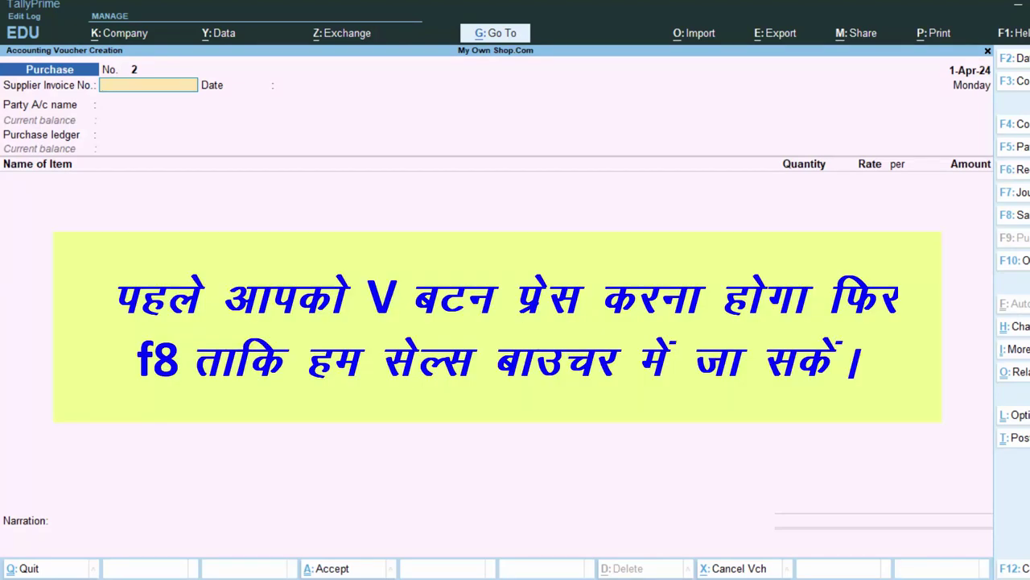
{"action": "key", "text": "F8"}
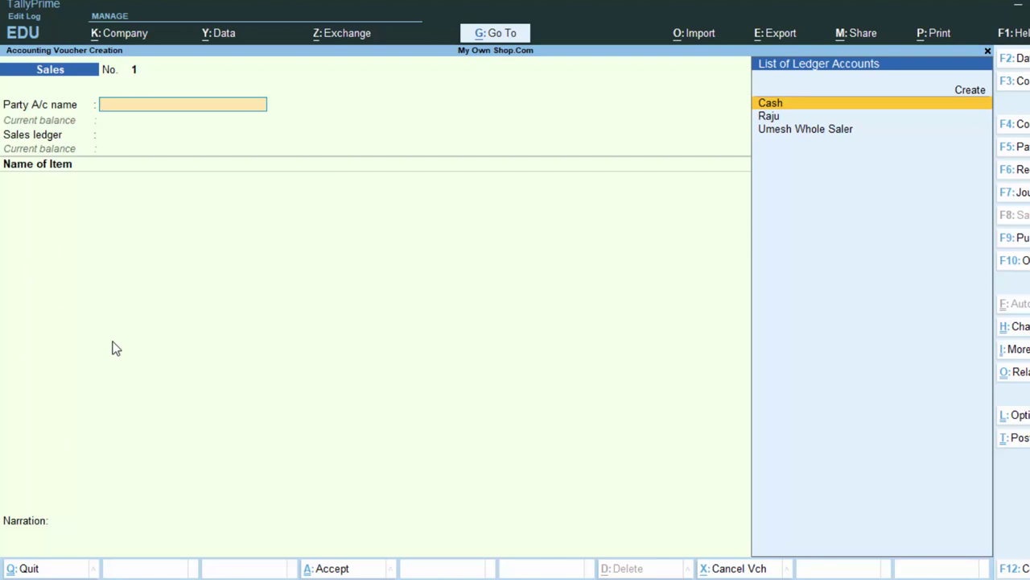
{"action": "key", "text": "alt+c"}
{"action": "type", "text": "Custome"}
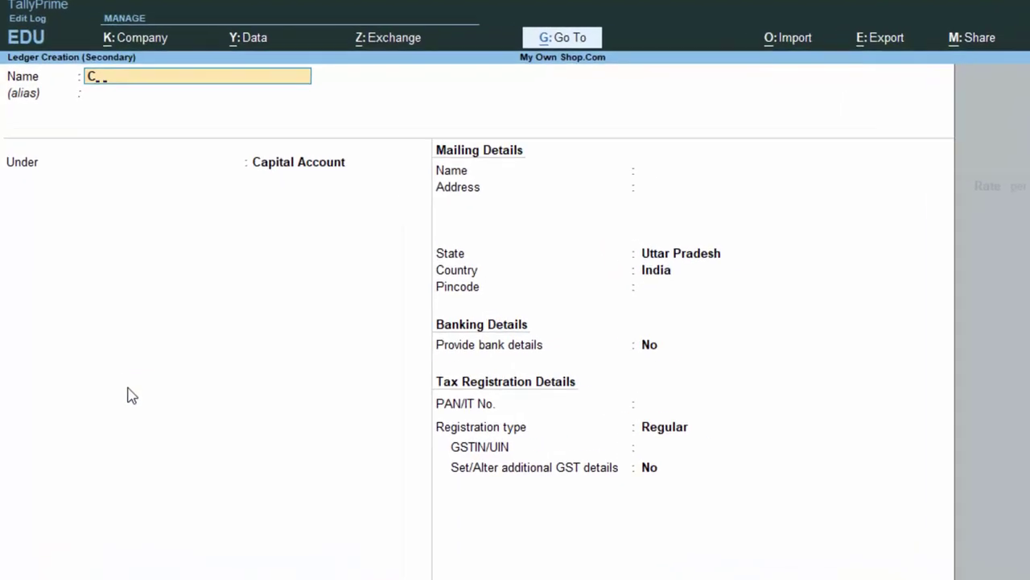
{"action": "type", "text": "r"}
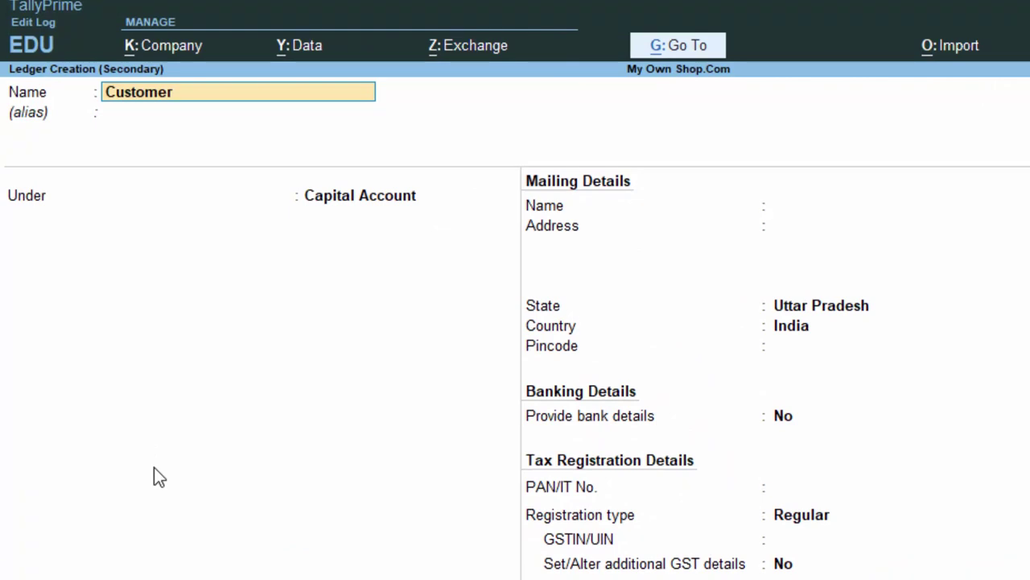
{"action": "type", "text": " 1"}
{"action": "key", "text": "Return"}
{"action": "key", "text": "Return"}
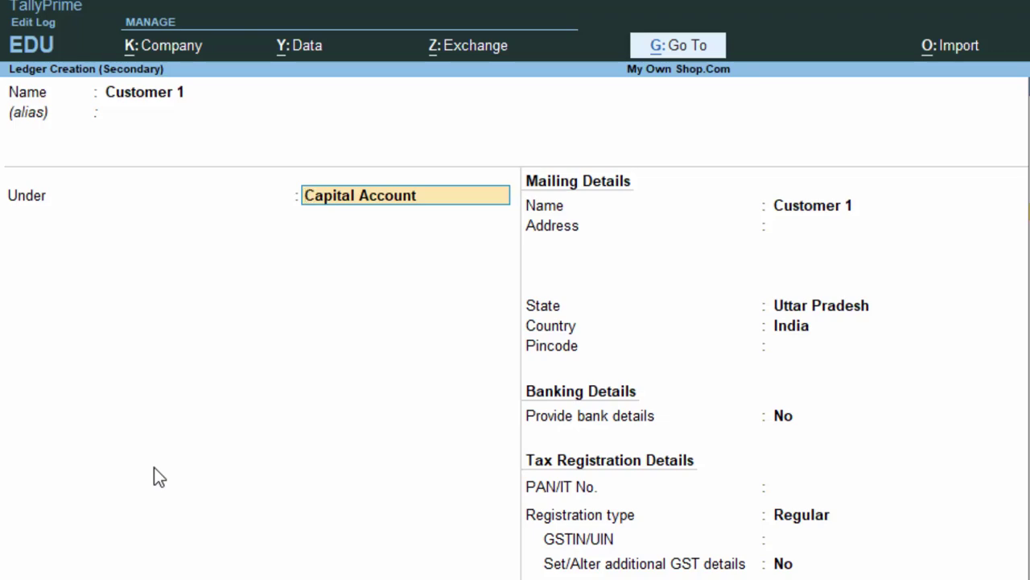
Place the Customer 1 ledger under Sundry Debtors, keeping bill-by-bill balances on and the default credit period empty
{"action": "type", "text": "S"}
{"action": "key", "text": "Down"}
{"action": "key", "text": "Down"}
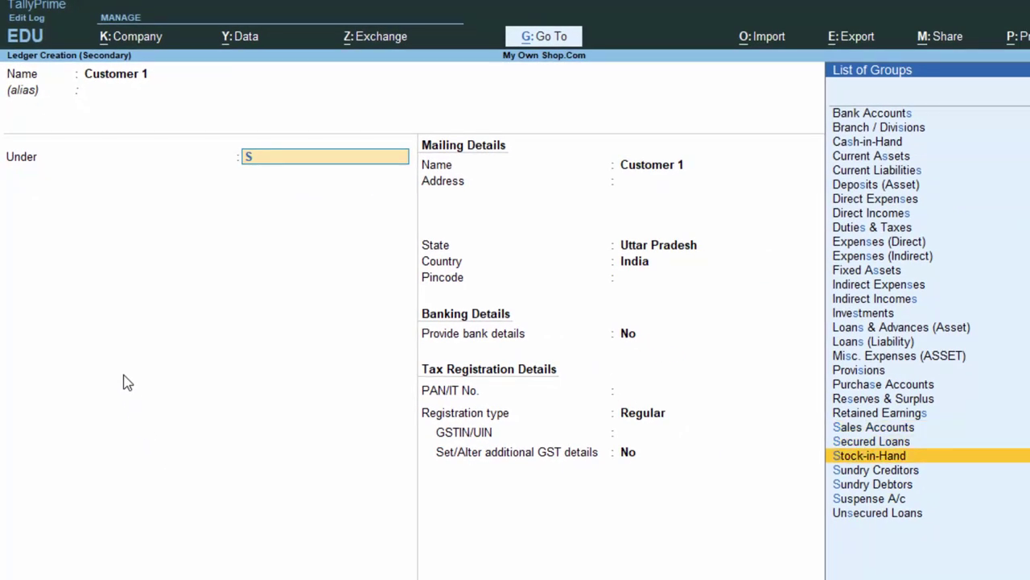
{"action": "key", "text": "Down"}
{"action": "key", "text": "Down"}
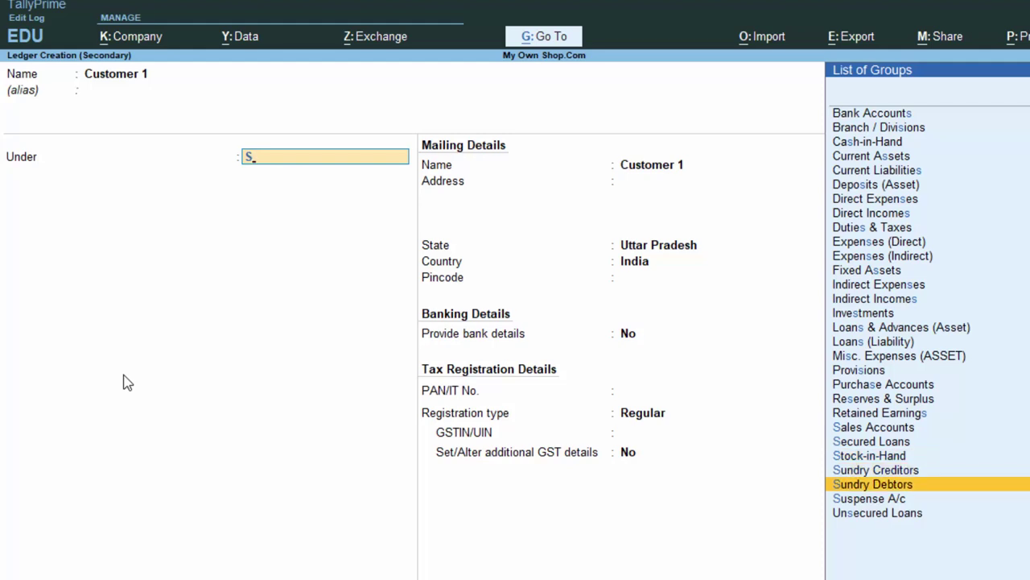
{"action": "key", "text": "Return"}
{"action": "key", "text": "Return"}
{"action": "key", "text": "Return"}
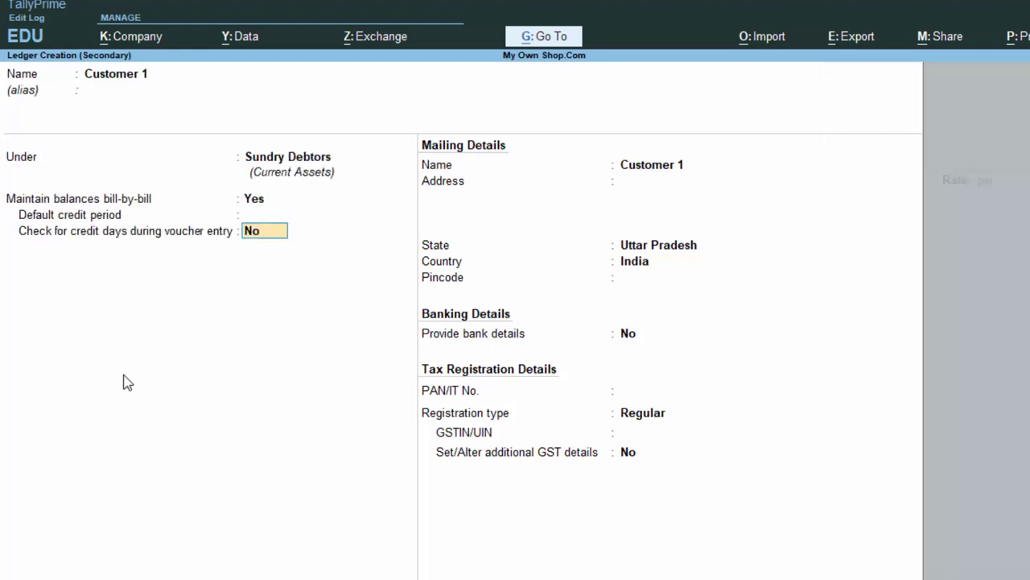
Save the Customer 1 ledger with state Uttar Pradesh, country India, no bank details, Regular registration and no GSTIN
{"action": "key", "text": "Return"}
{"action": "key", "text": "Return"}
{"action": "key", "text": "Return"}
{"action": "key", "text": "Return"}
{"action": "key", "text": "Return"}
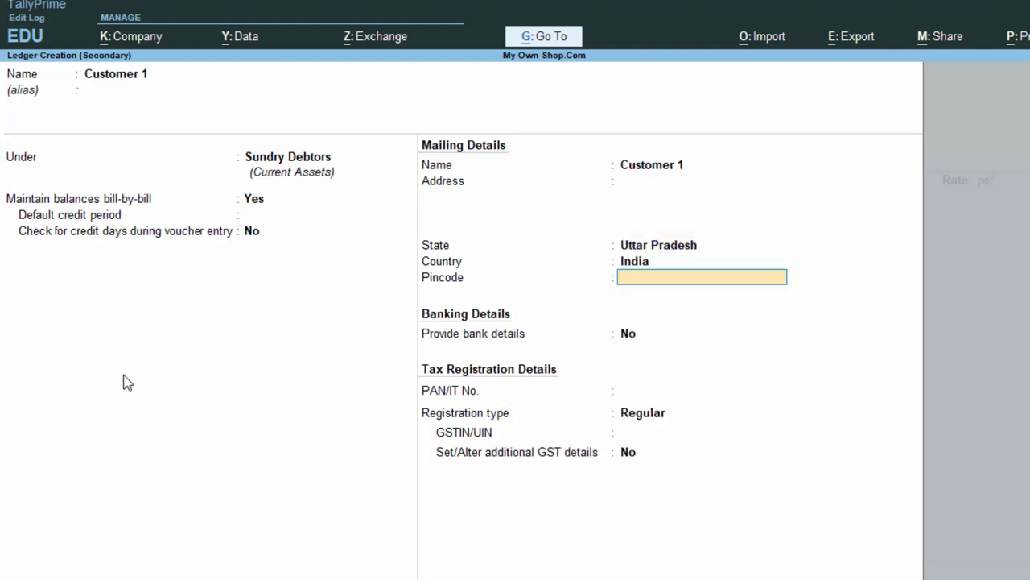
{"action": "key", "text": "BackSpace"}
{"action": "key", "text": "BackSpace"}
{"action": "key", "text": "BackSpace"}
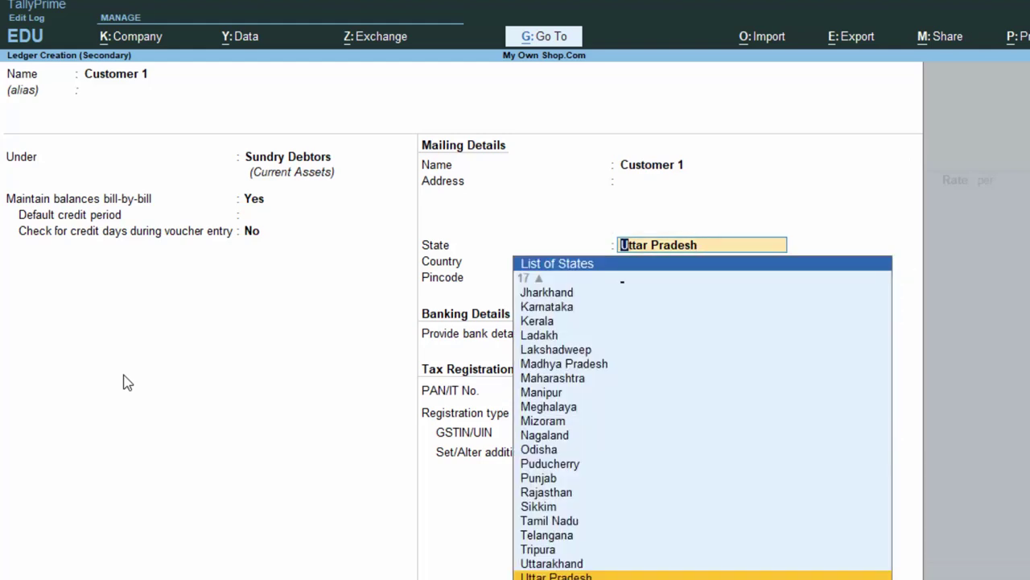
{"action": "key", "text": "Return"}
{"action": "key", "text": "Return"}
{"action": "key", "text": "Return"}
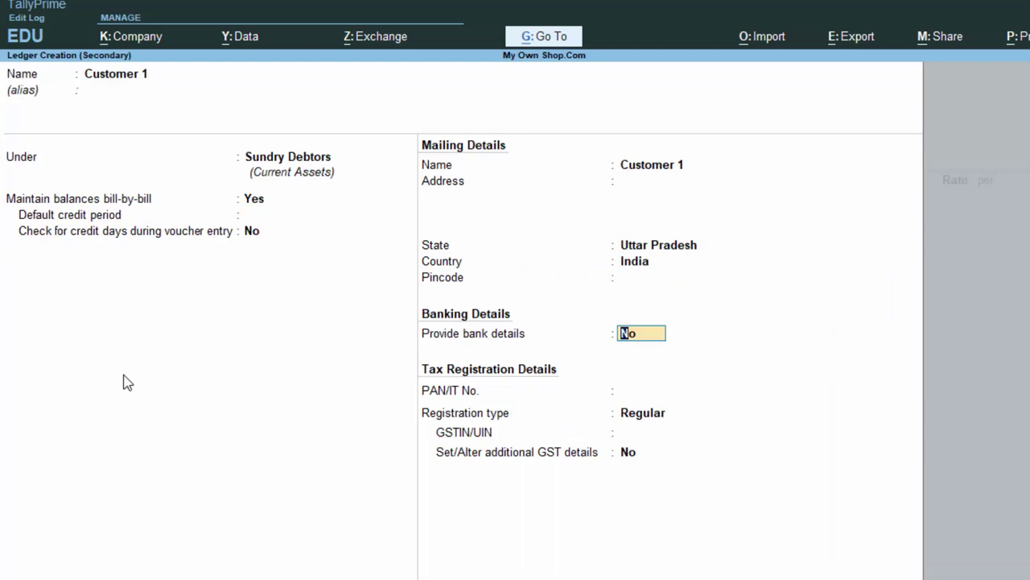
{"action": "key", "text": "Return"}
{"action": "key", "text": "Return"}
{"action": "key", "text": "Return"}
{"action": "key", "text": "Return"}
{"action": "key", "text": "Return"}
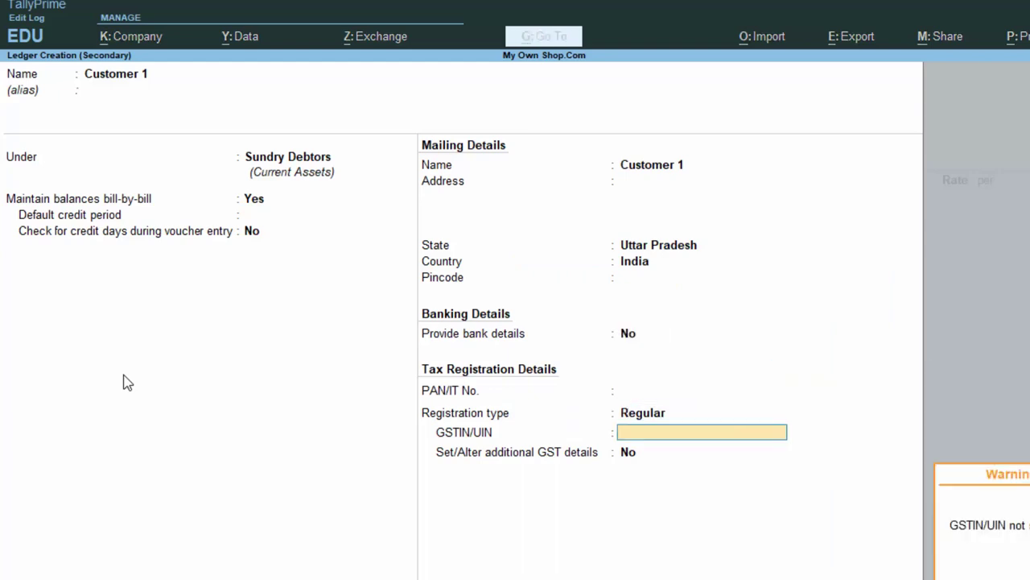
{"action": "key", "text": "Return"}
{"action": "key", "text": "Return"}
{"action": "key", "text": "Return"}
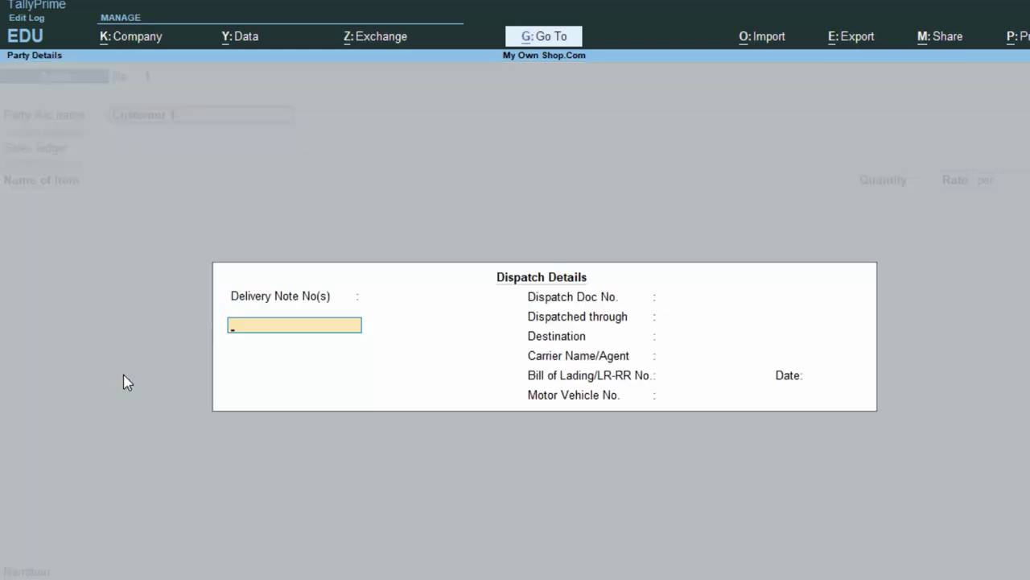
Leave the dispatch details blank and accept Customer 1 as buyer with the default party details
{"action": "key", "text": "Return"}
{"action": "key", "text": "Return"}
{"action": "key", "text": "Return"}
{"action": "key", "text": "Return"}
{"action": "key", "text": "Return"}
{"action": "key", "text": "Return"}
{"action": "key", "text": "Return"}
{"action": "key", "text": "Return"}
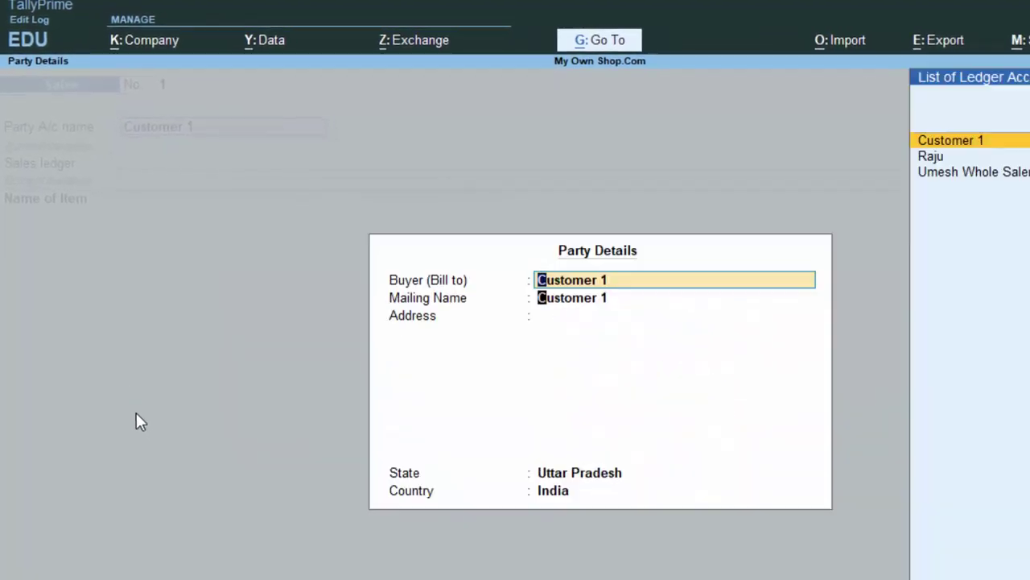
{"action": "key", "text": "Return"}
{"action": "key", "text": "Return"}
{"action": "key", "text": "Return"}
{"action": "key", "text": "Return"}
{"action": "key", "text": "Return"}
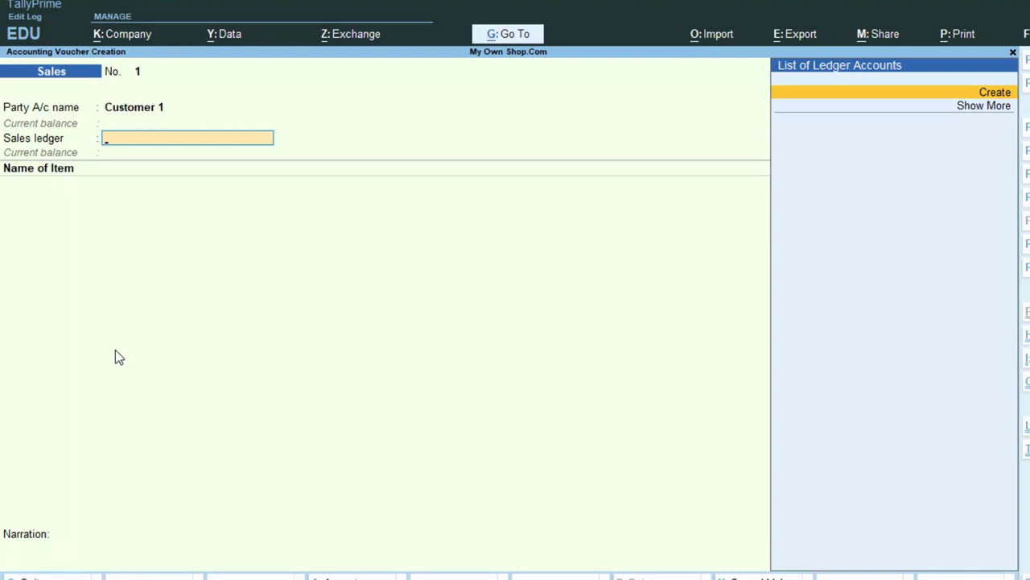
Create a new ledger named Sales A/c for the voucher's sales ledger
{"action": "key", "text": "Return"}
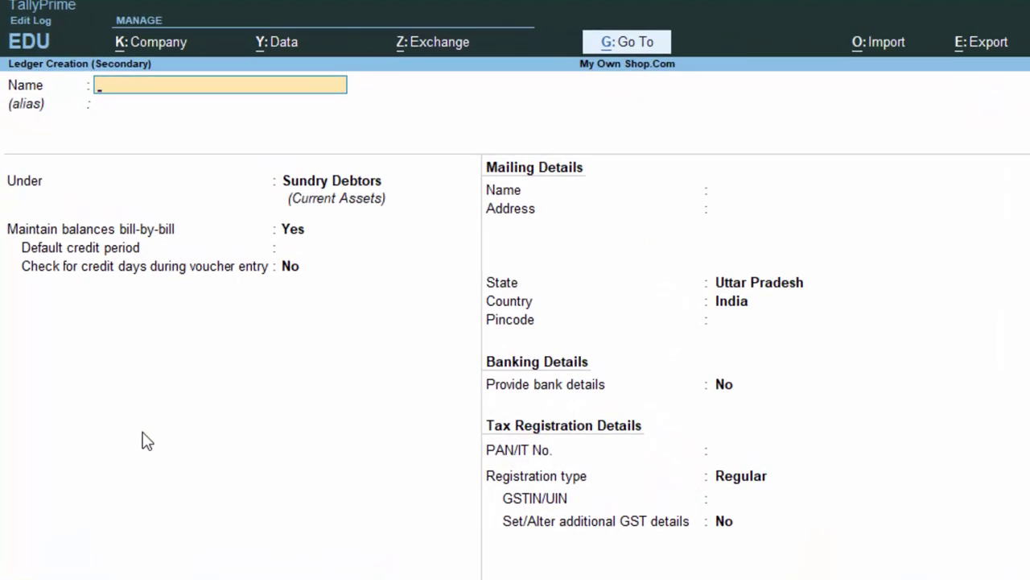
{"action": "type", "text": "Salesa"}
{"action": "key", "text": "BackSpace"}
{"action": "type", "text": "a/c"}
{"action": "key", "text": "Return"}
{"action": "key", "text": "Return"}
Place the Sales A/c ledger under the Sales Accounts group
{"action": "type", "text": "s"}
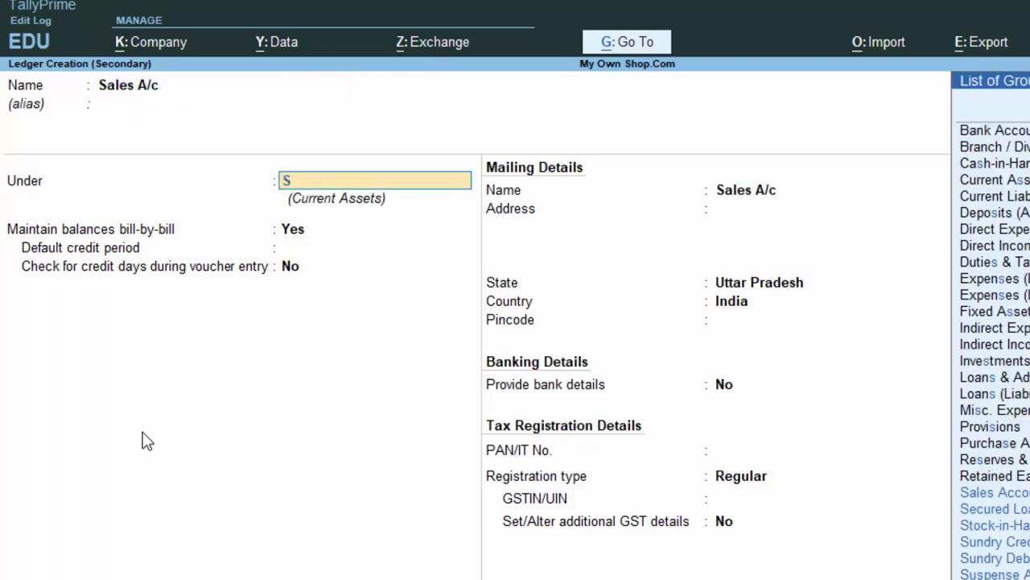
{"action": "key", "text": "Down"}
{"action": "key", "text": "Down"}
{"action": "key", "text": "Down"}
{"action": "key", "text": "Down"}
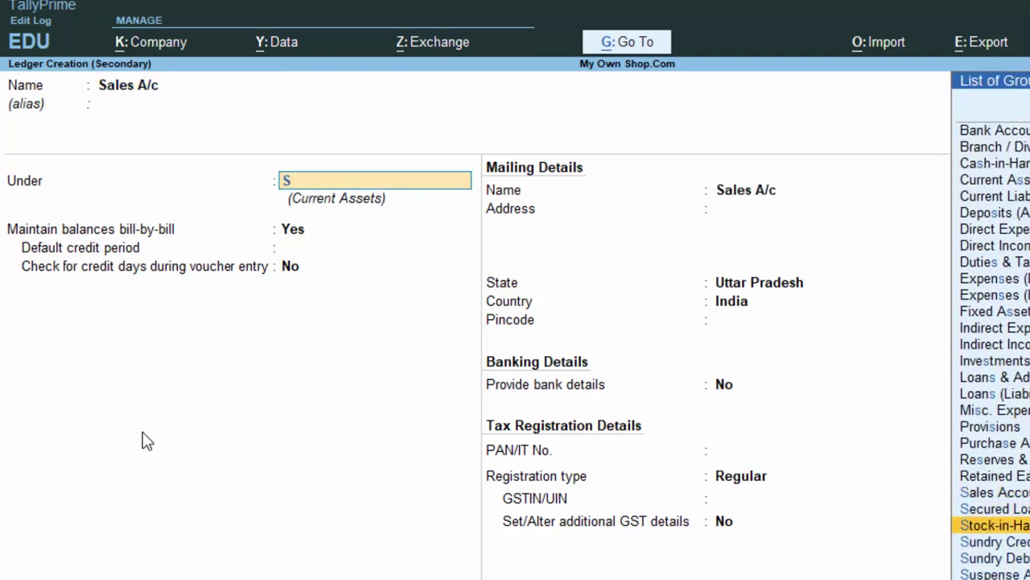
{"action": "key", "text": "Down"}
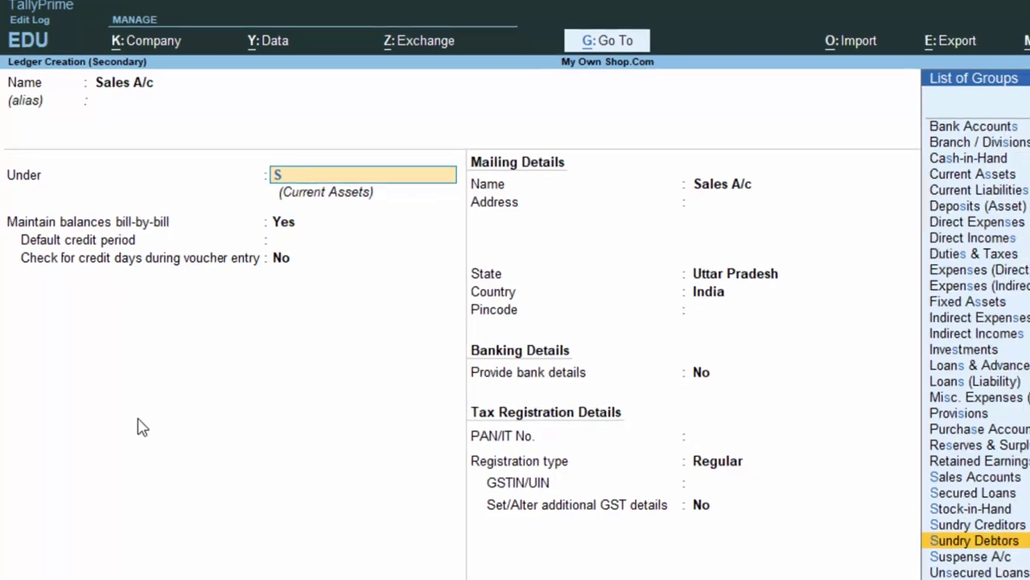
{"action": "key", "text": "Up"}
{"action": "key", "text": "Up"}
{"action": "key", "text": "Up"}
{"action": "key", "text": "Up"}
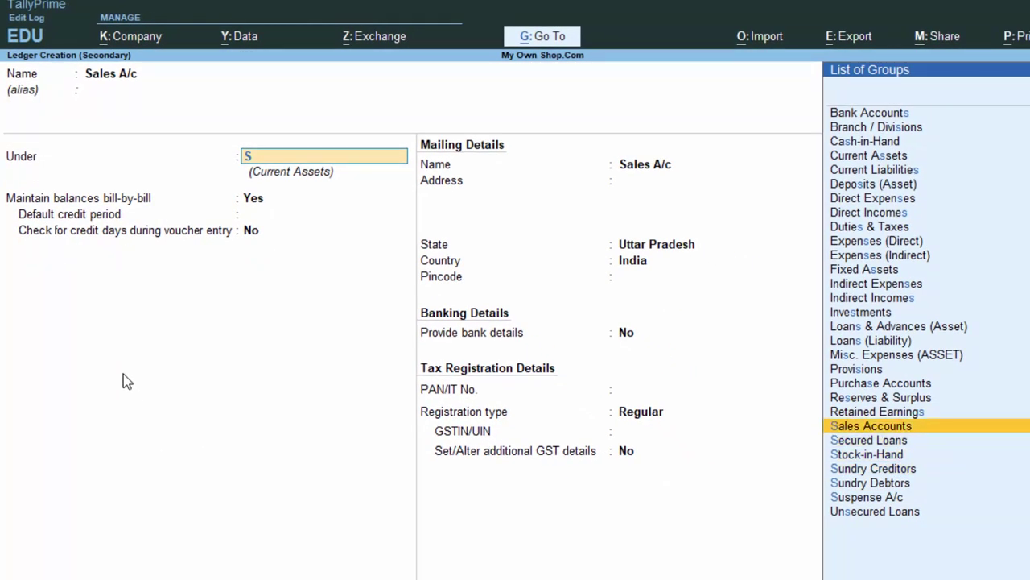
{"action": "key", "text": "Return"}
Save the Sales A/c ledger with default statutory details, GST Applicable, HSN/SAC and GST rate as per Company/Group, and no bank details
{"action": "key", "text": "Return"}
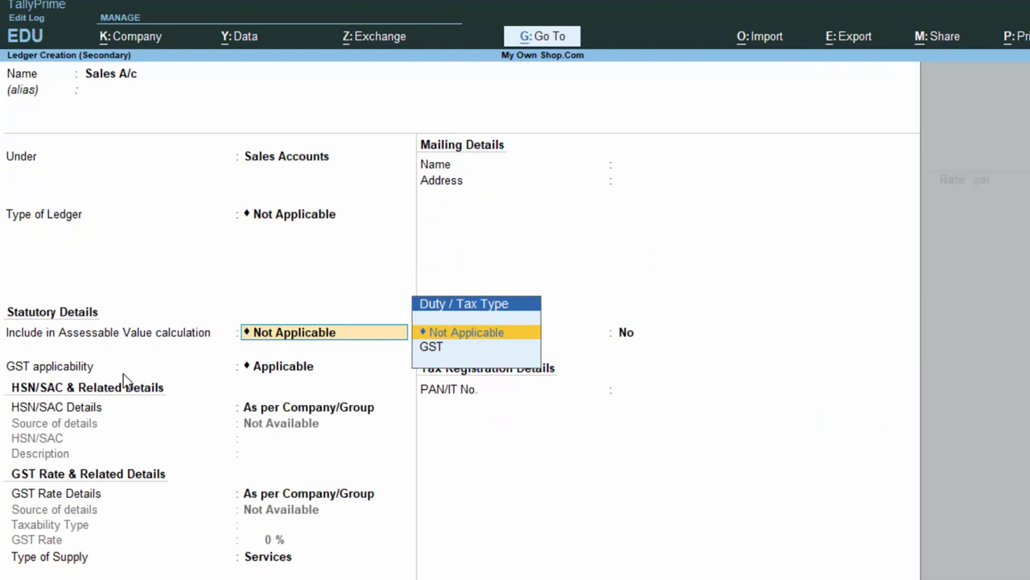
{"action": "key", "text": "Return"}
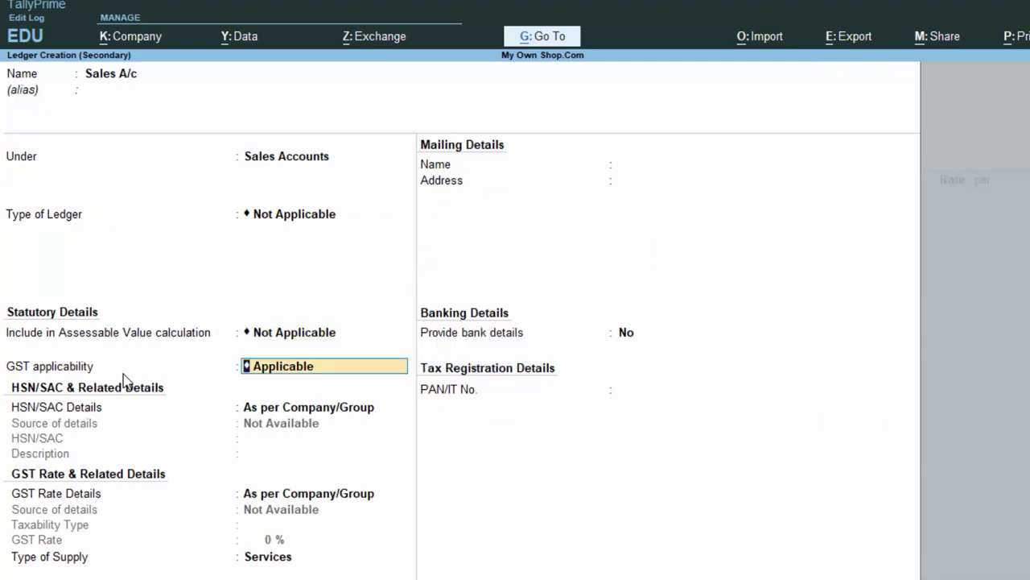
{"action": "key", "text": "Return"}
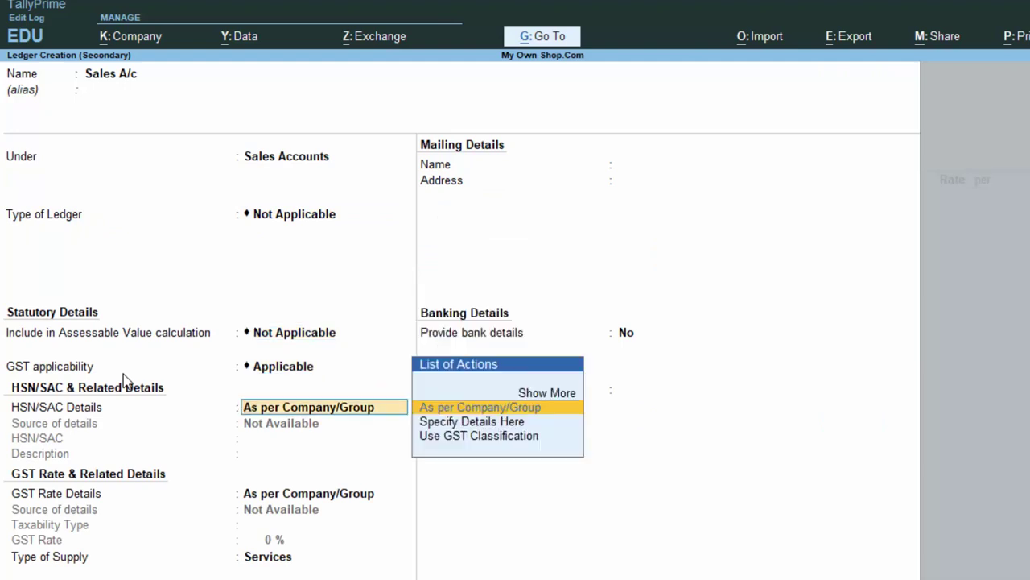
{"action": "key", "text": "Return"}
{"action": "key", "text": "Return"}
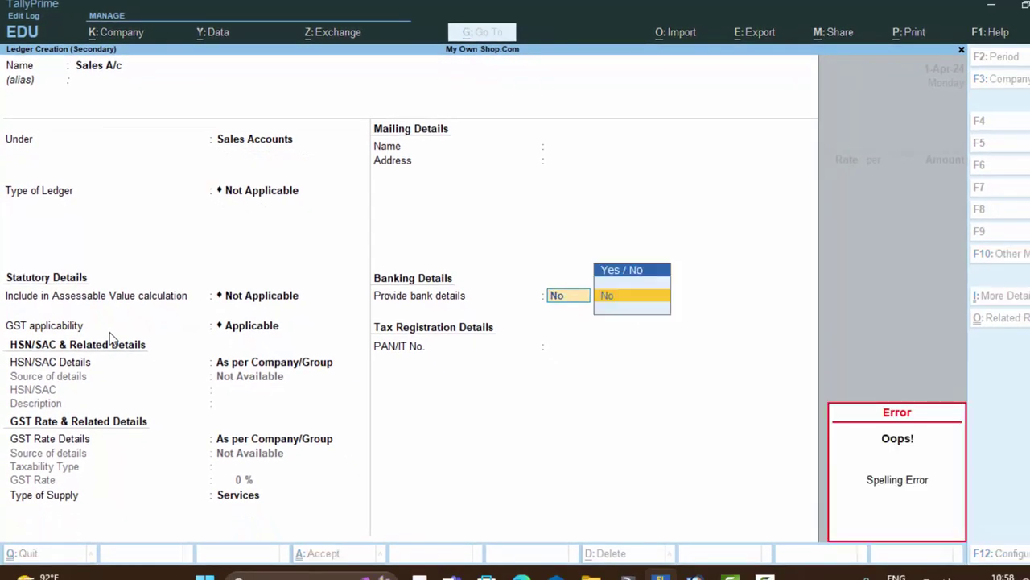
{"action": "key", "text": "Return"}
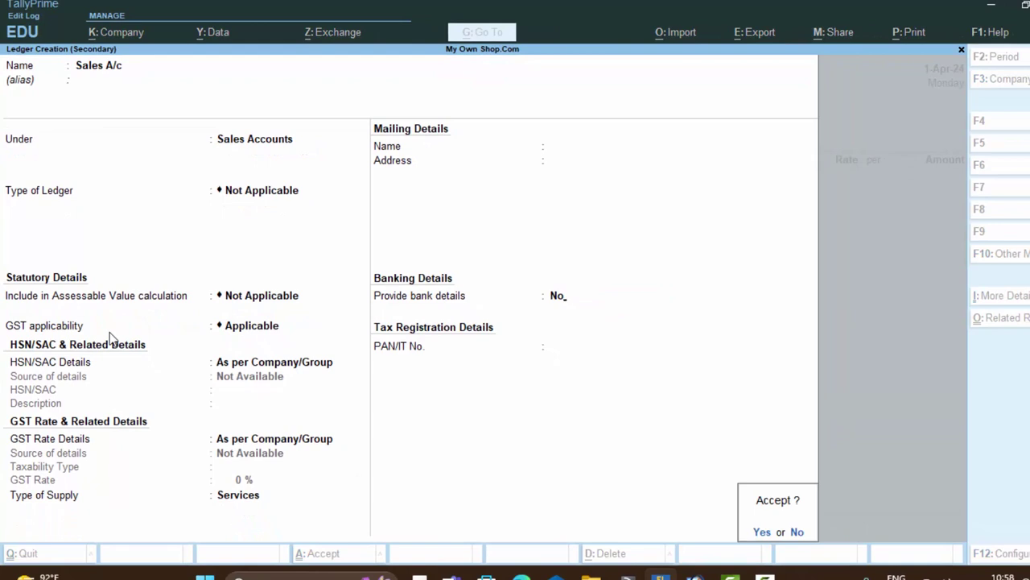
{"action": "key", "text": "Return"}
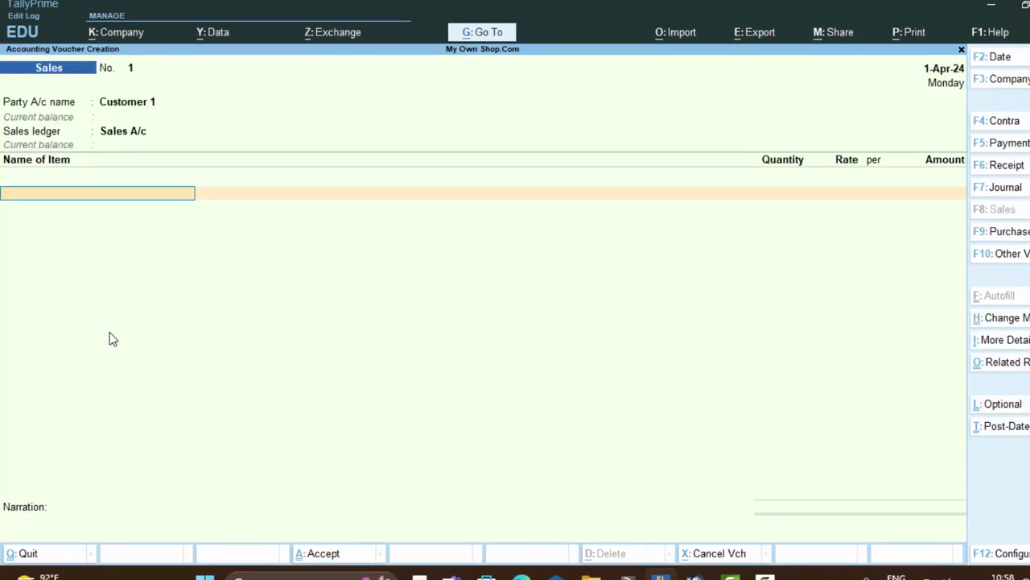
Add the Mouse stock item to the sales voucher with a quantity of 30 nos
{"action": "type", "text": "M"}
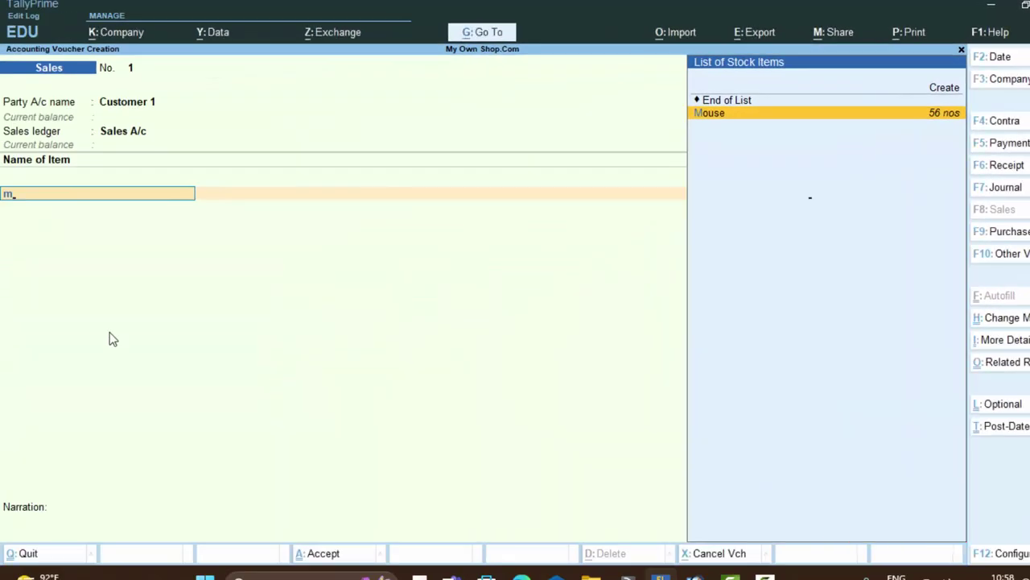
{"action": "key", "text": "Return"}
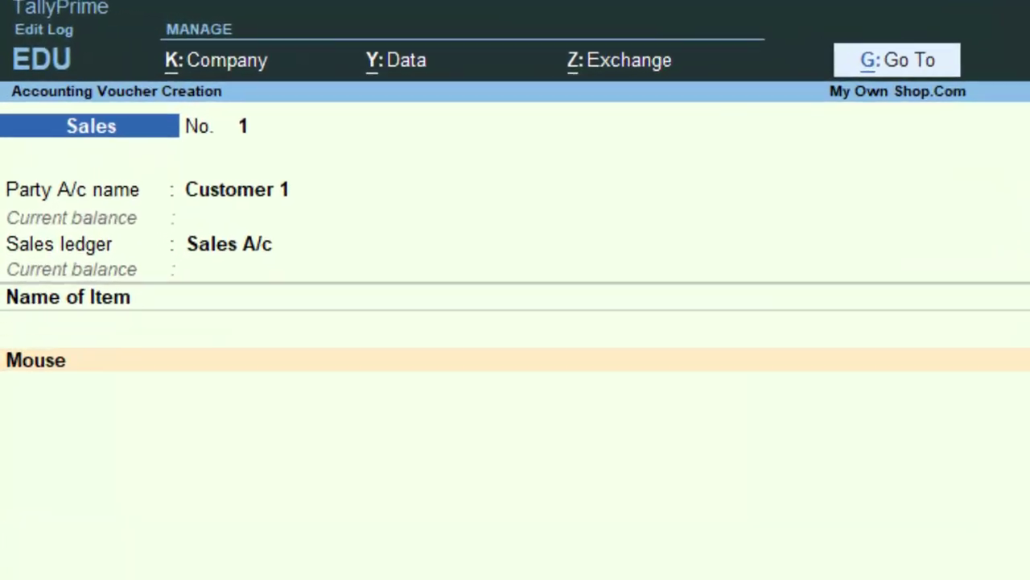
{"action": "type", "text": "66 nos"}
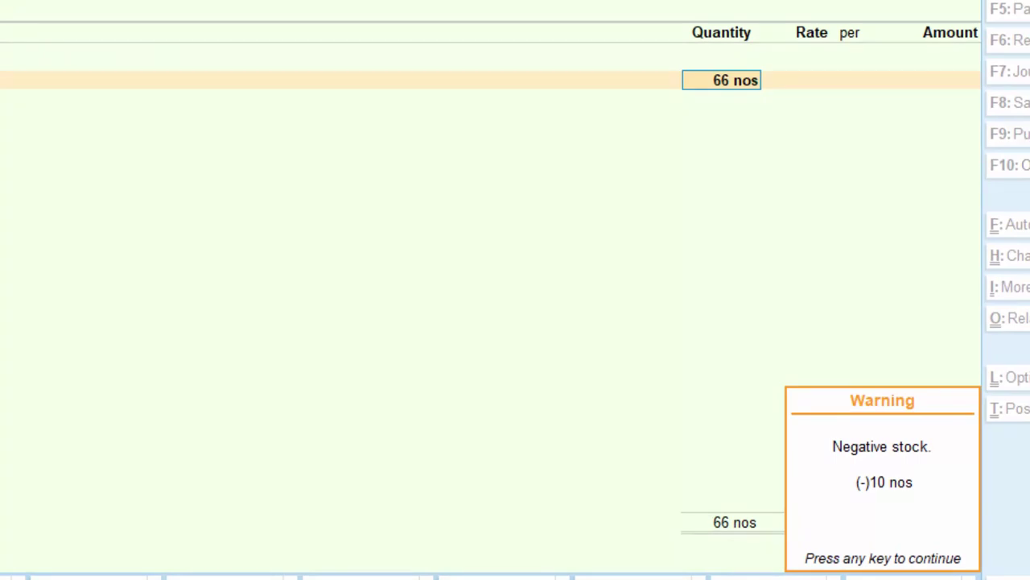
{"action": "key", "text": "Return"}
{"action": "key", "text": "BackSpace"}
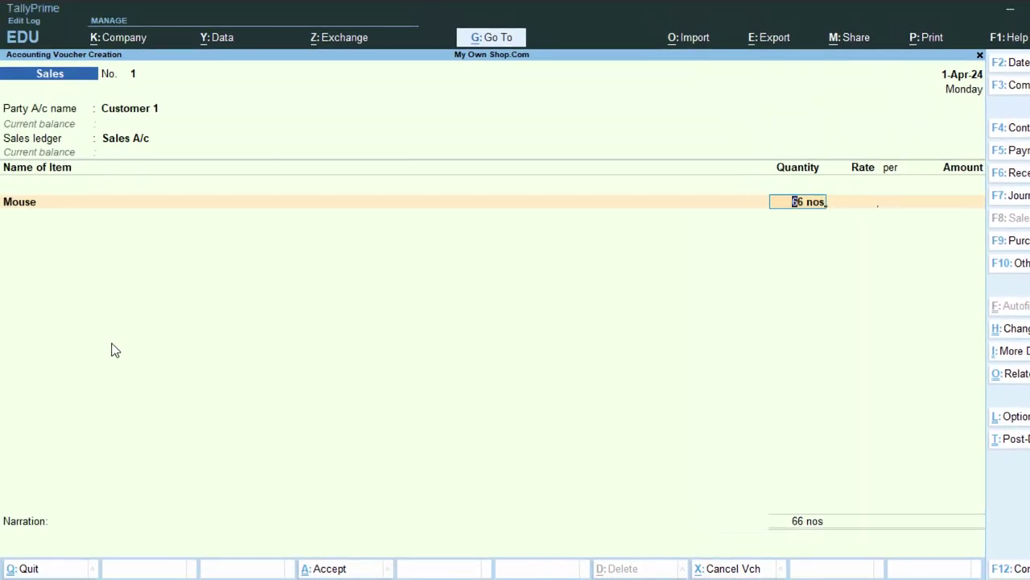
{"action": "type", "text": "30"}
{"action": "key", "text": "Return"}
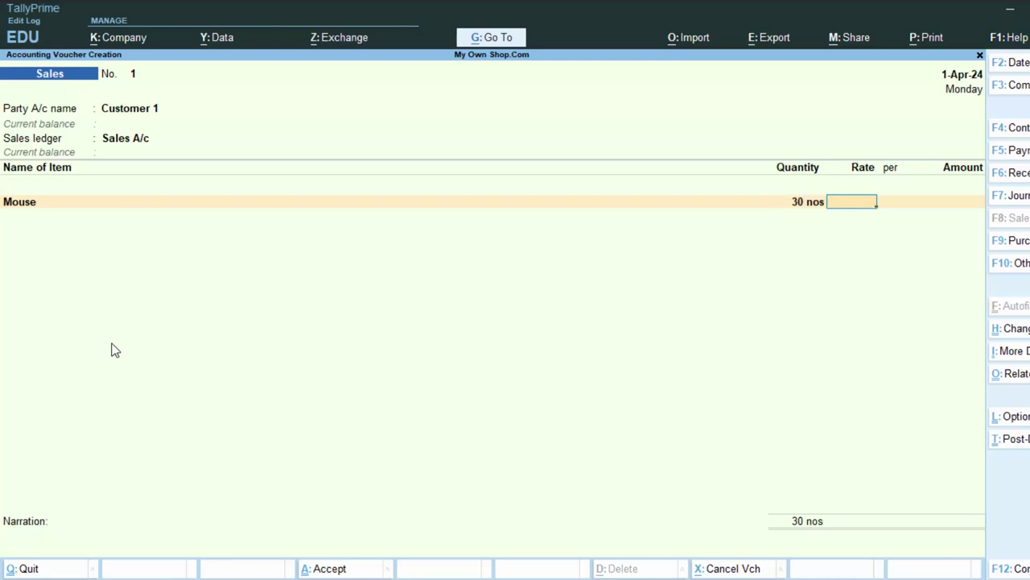
Set the Mouse rate to 340 per nos and end the item list
{"action": "type", "text": "340"}
{"action": "key", "text": "Return"}
{"action": "key", "text": "Return"}
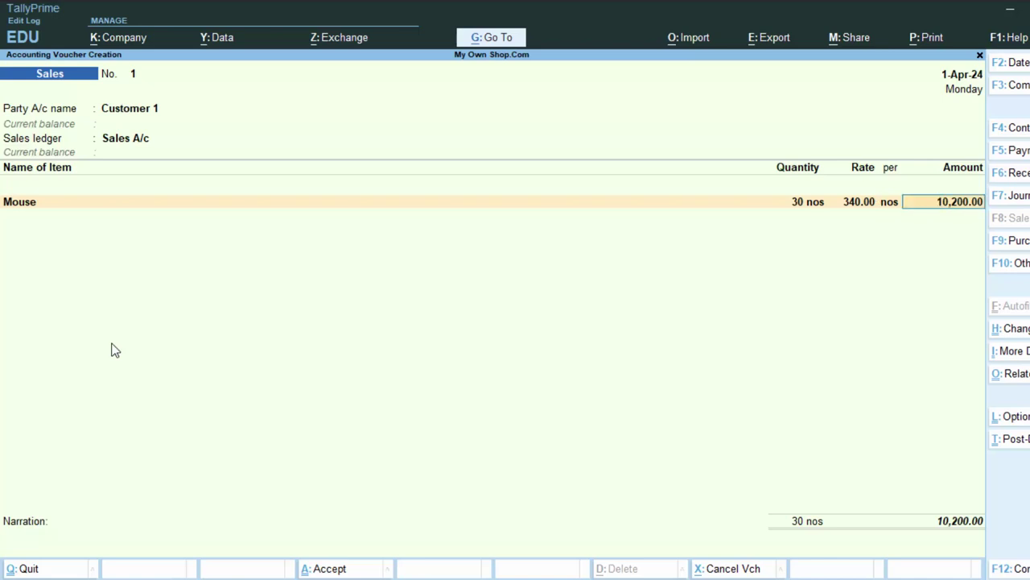
{"action": "key", "text": "Return"}
{"action": "key", "text": "Return"}
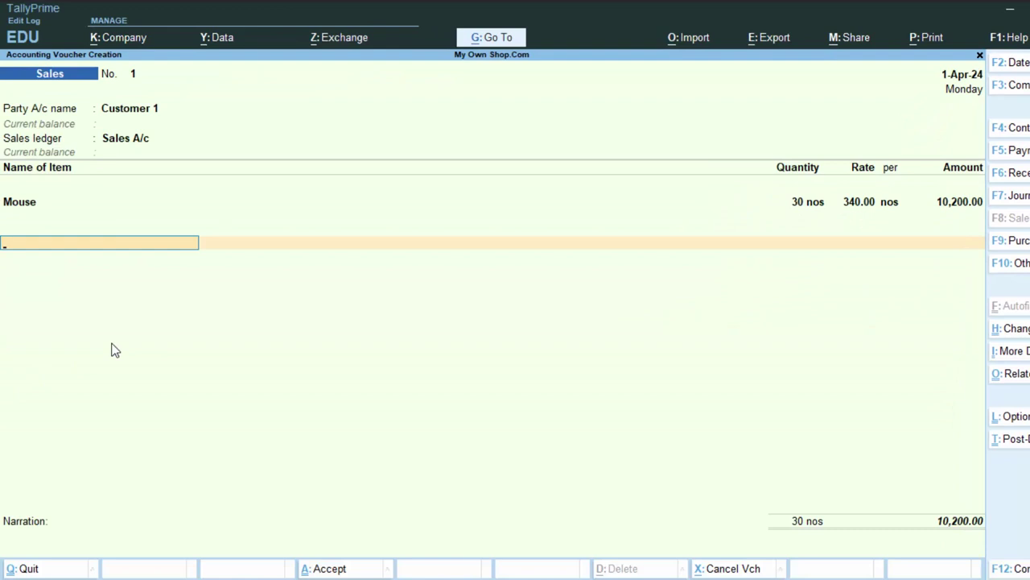
Quit the sales voucher without saving and enable the company feature Use Discount column in invoices
{"action": "key", "text": "Escape"}
{"action": "key", "text": "y"}
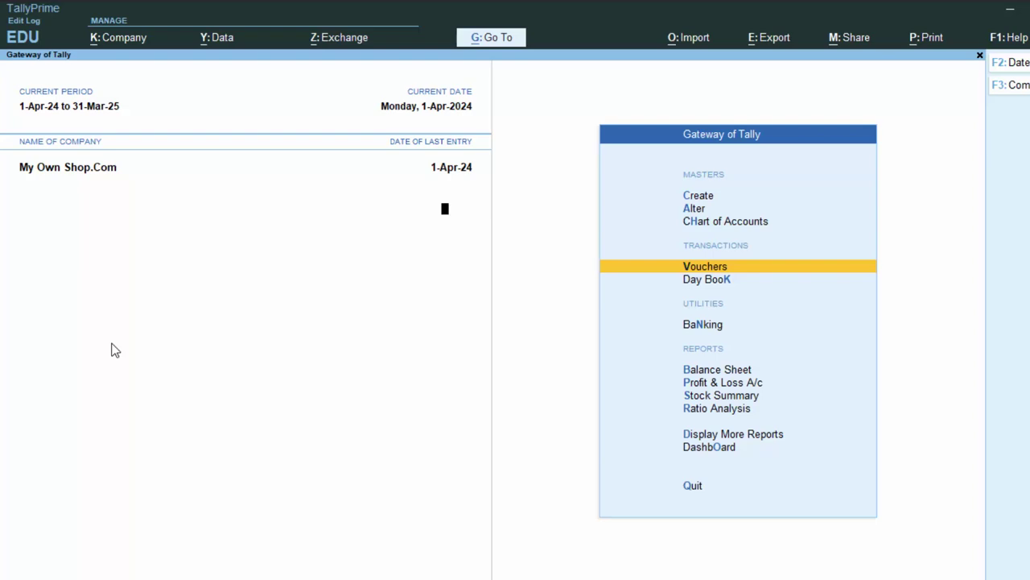
{"action": "key", "text": "F11"}
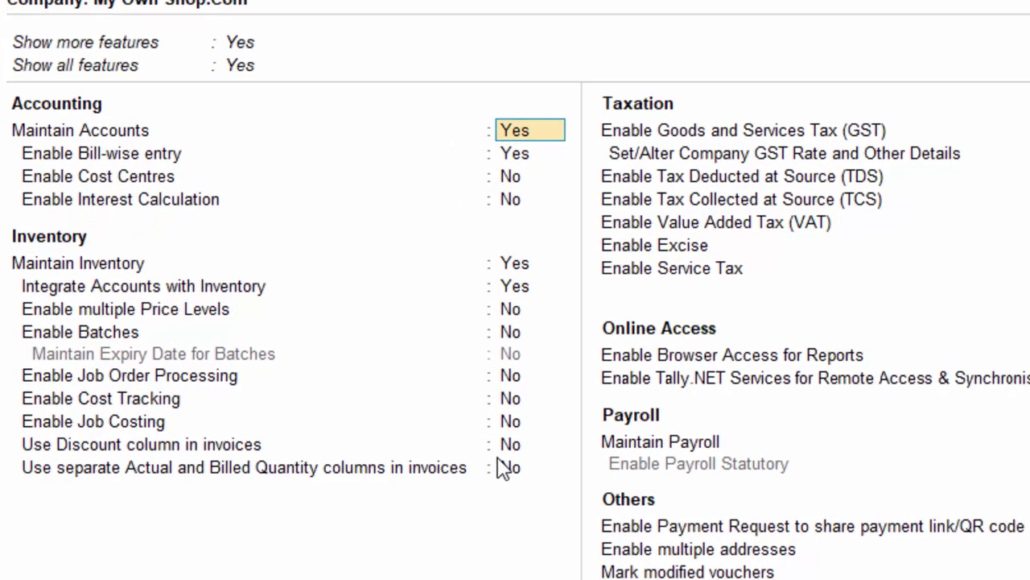
{"action": "left_click", "coordinate": [512, 446]}
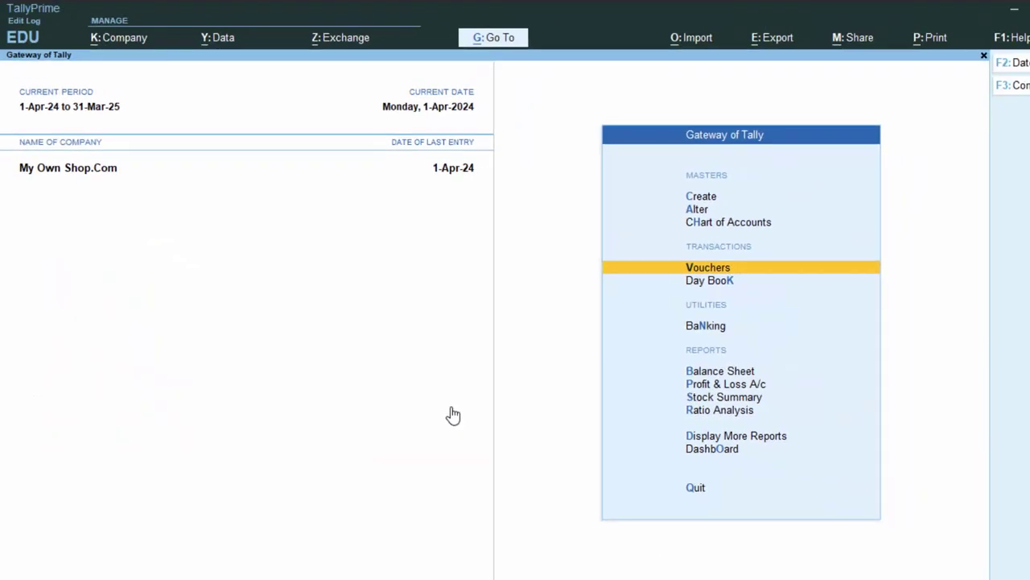
Start a new sales voucher with Customer 1 as the party account and leave the dispatch details blank
{"action": "key", "text": "Return"}
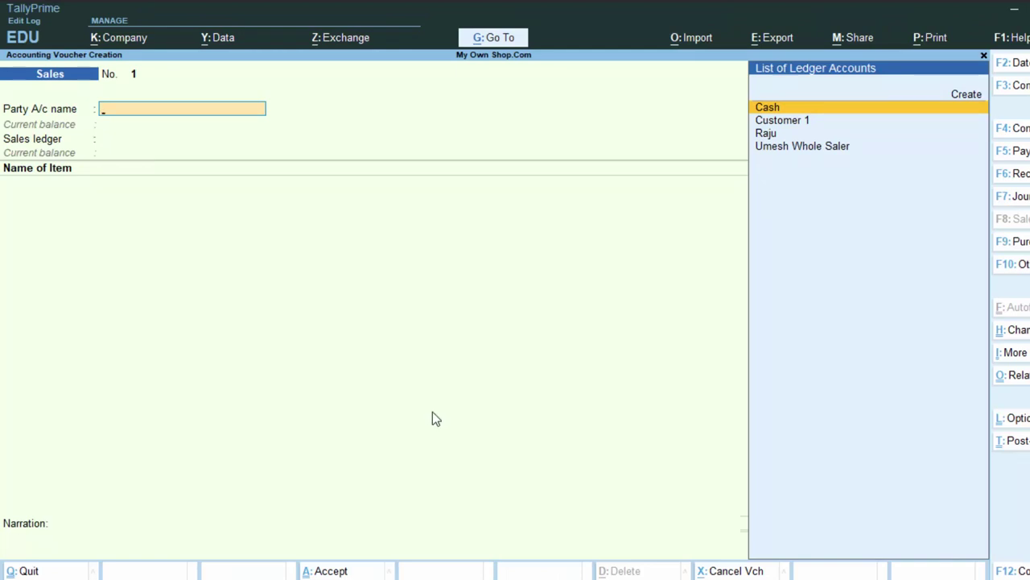
{"action": "key", "text": "Down"}
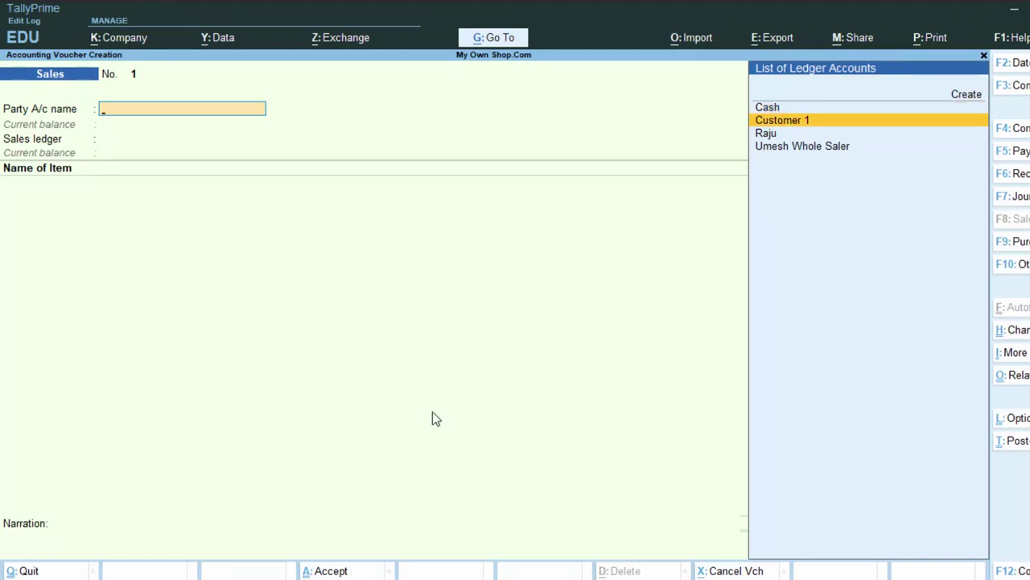
{"action": "key", "text": "Return"}
{"action": "key", "text": "Return"}
{"action": "key", "text": "Return"}
{"action": "key", "text": "Return"}
{"action": "key", "text": "Return"}
{"action": "key", "text": "Return"}
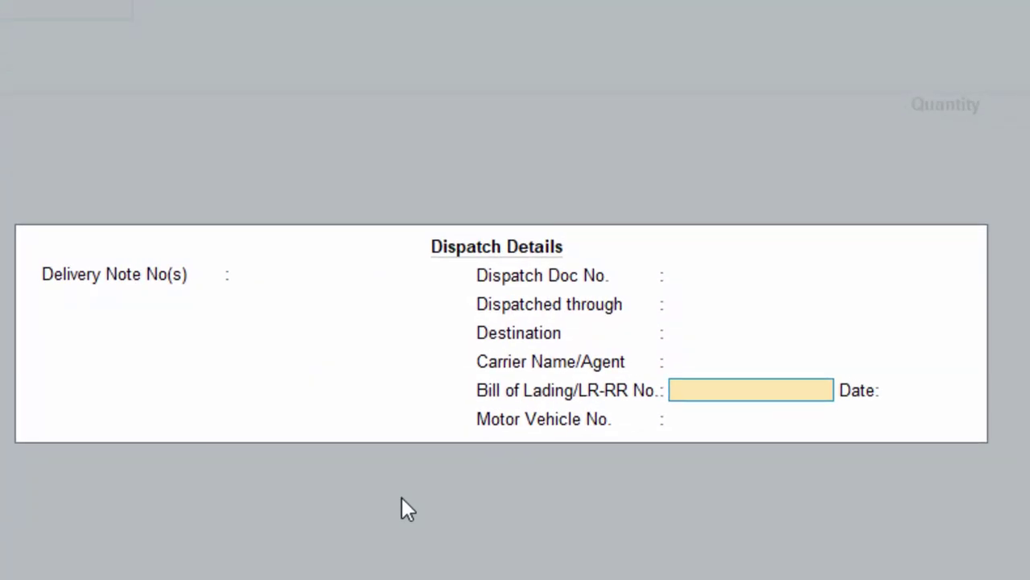
{"action": "key", "text": "Return"}
{"action": "key", "text": "Return"}
{"action": "key", "text": "Return"}
Accept Customer 1 as buyer with the default party details and choose Sales A/c as the sales ledger
{"action": "key", "text": "Return"}
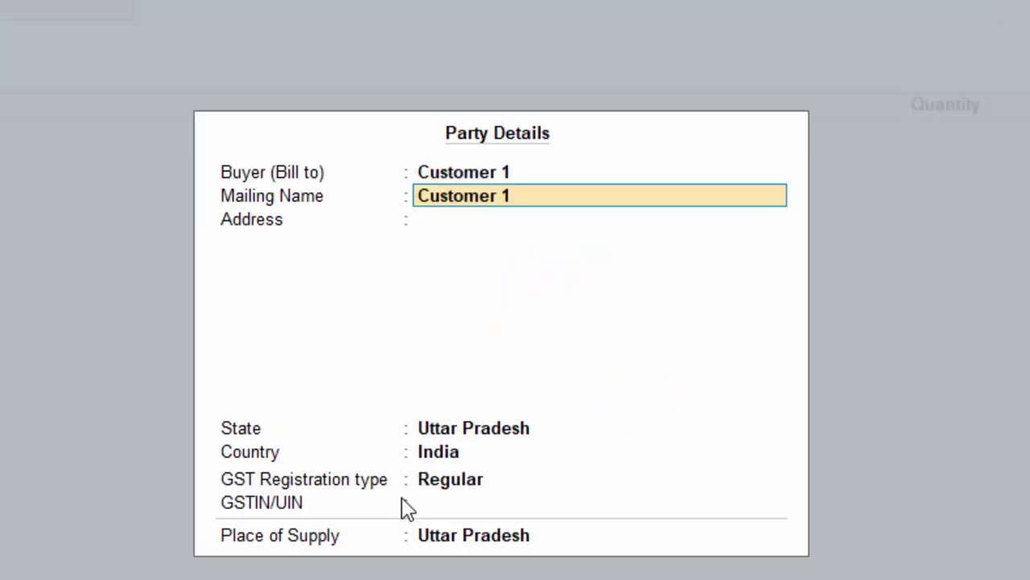
{"action": "key", "text": "Return"}
{"action": "key", "text": "Return"}
{"action": "key", "text": "Return"}
{"action": "key", "text": "Return"}
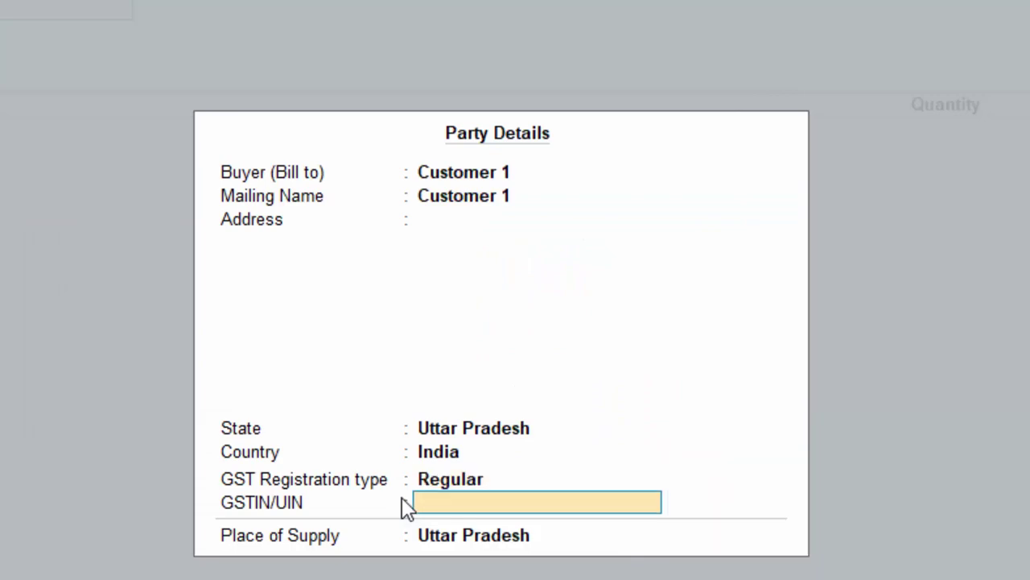
{"action": "key", "text": "Return"}
{"action": "key", "text": "Return"}
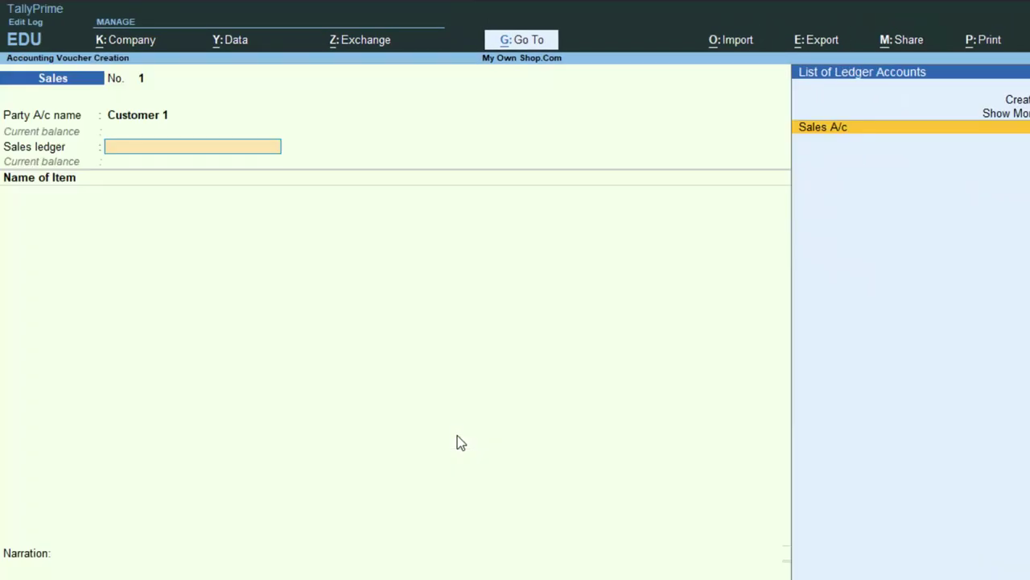
{"action": "key", "text": "Return"}
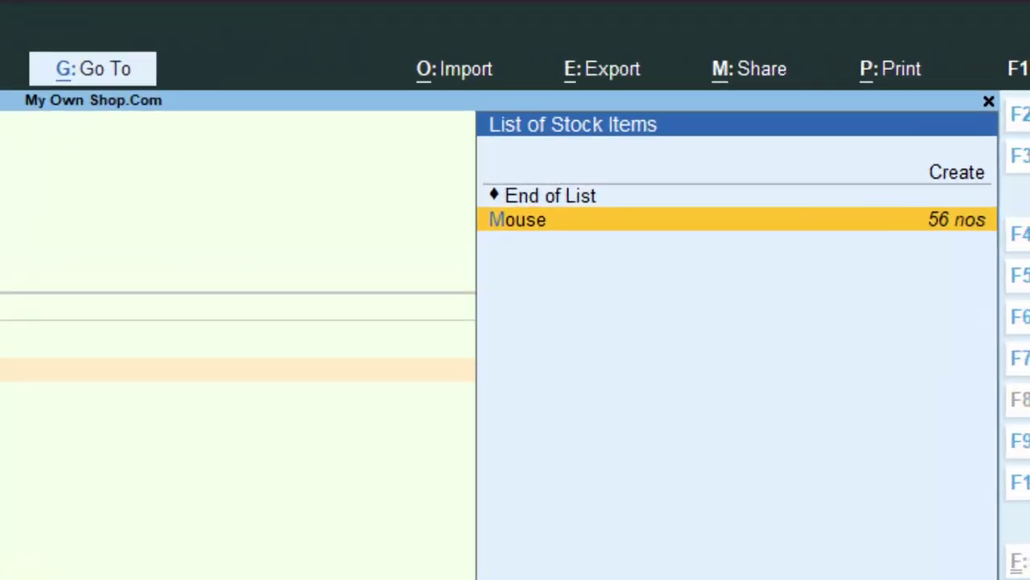
Add the Mouse stock item to the voucher with a quantity of 39 nos
{"action": "key", "text": "Return"}
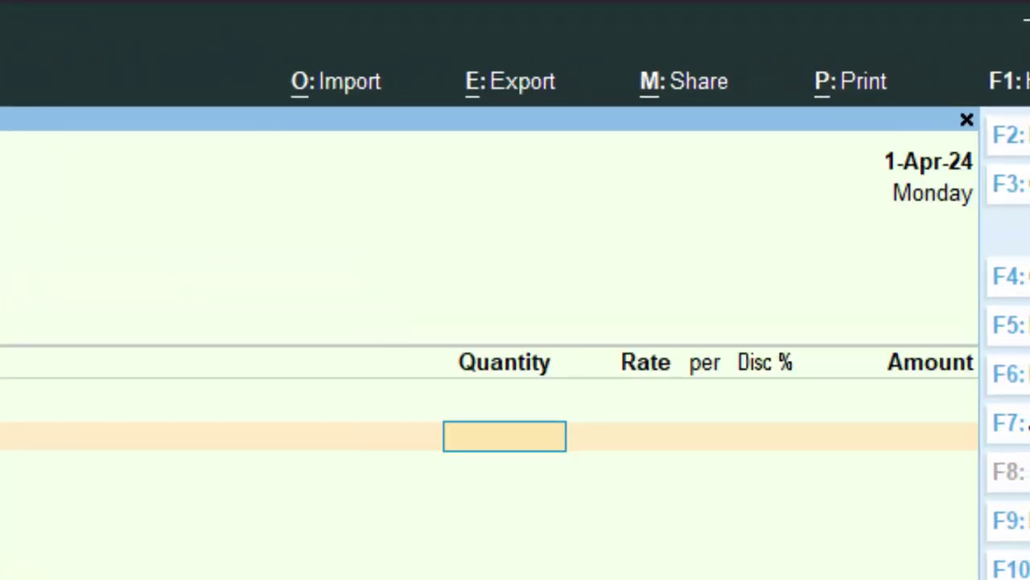
{"action": "type", "text": "350"}
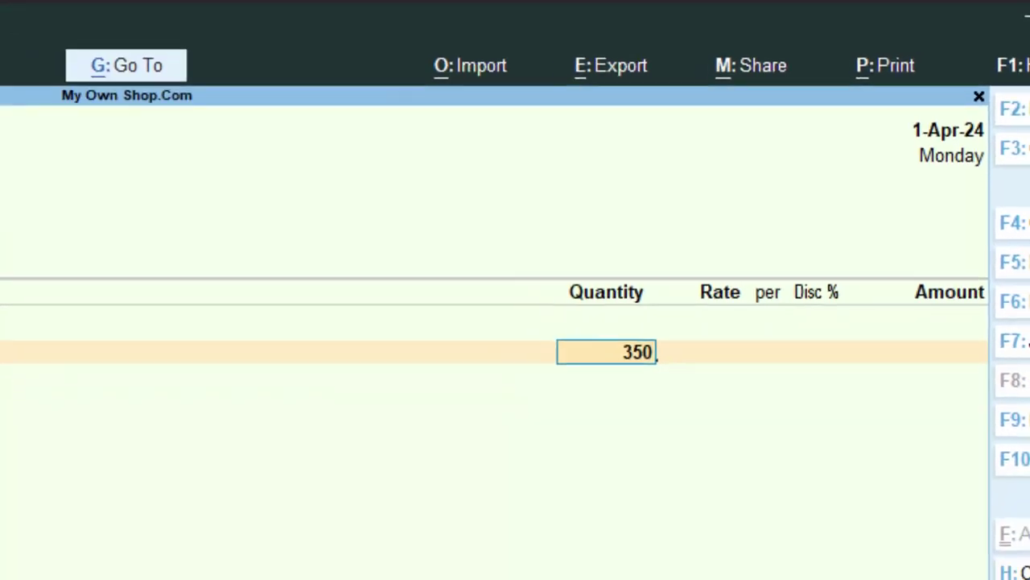
{"action": "key", "text": "Return"}
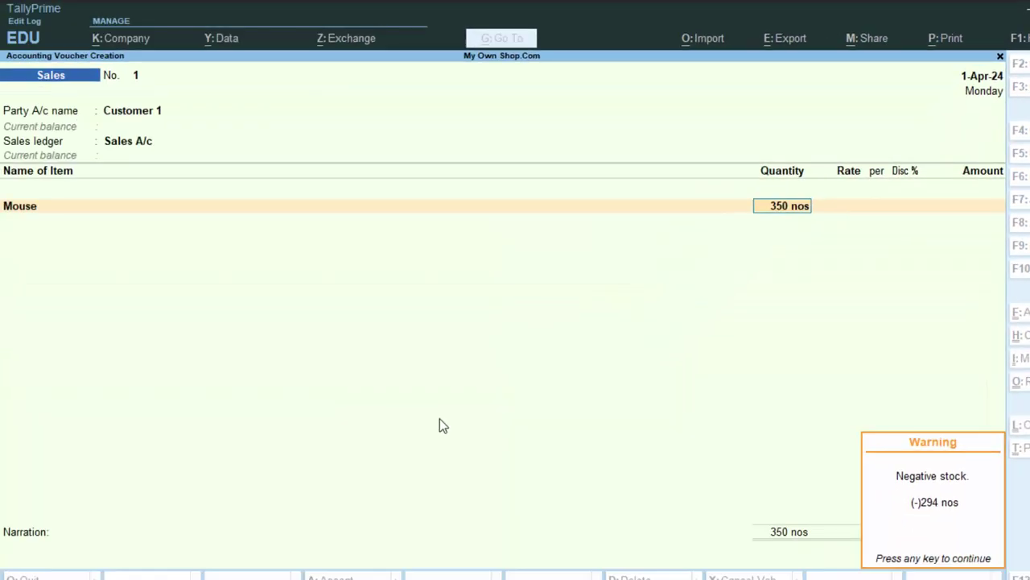
{"action": "key", "text": "Return"}
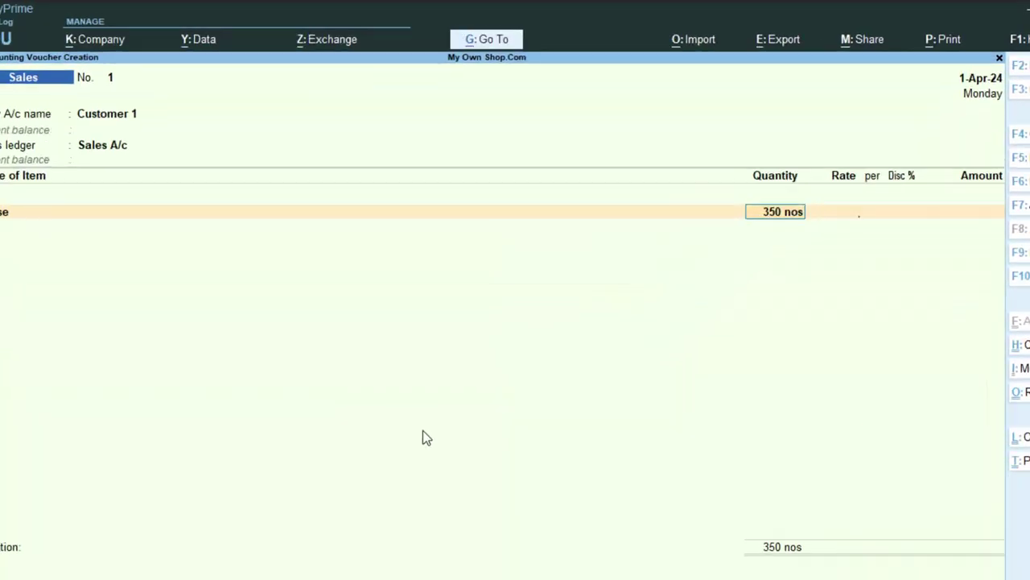
{"action": "type", "text": "2"}
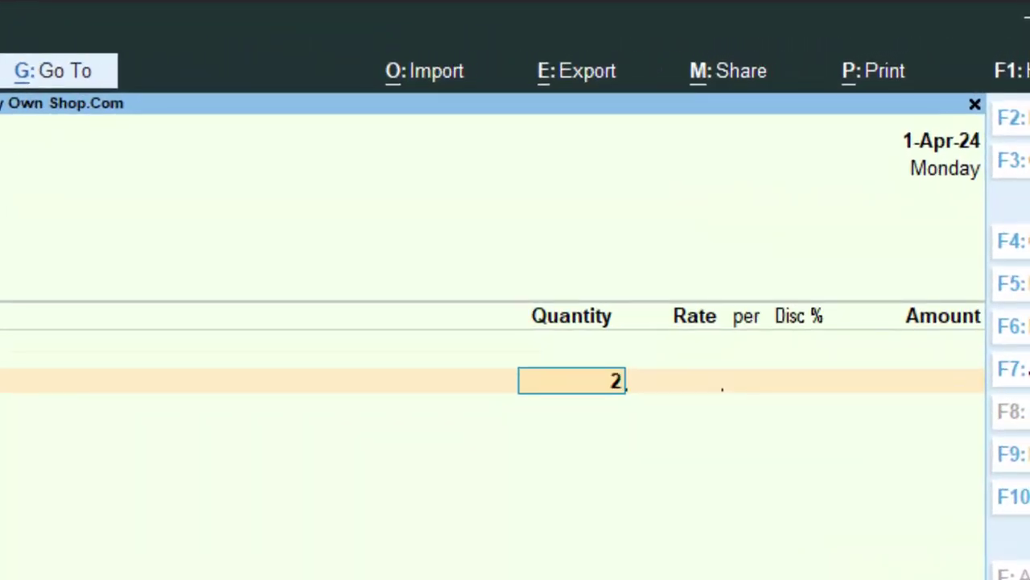
{"action": "key", "text": "BackSpace"}
{"action": "type", "text": "39"}
{"action": "key", "text": "Return"}
Set the Mouse rate to 350 per nos with a 5% discount, and end the item list
{"action": "type", "text": "35"}
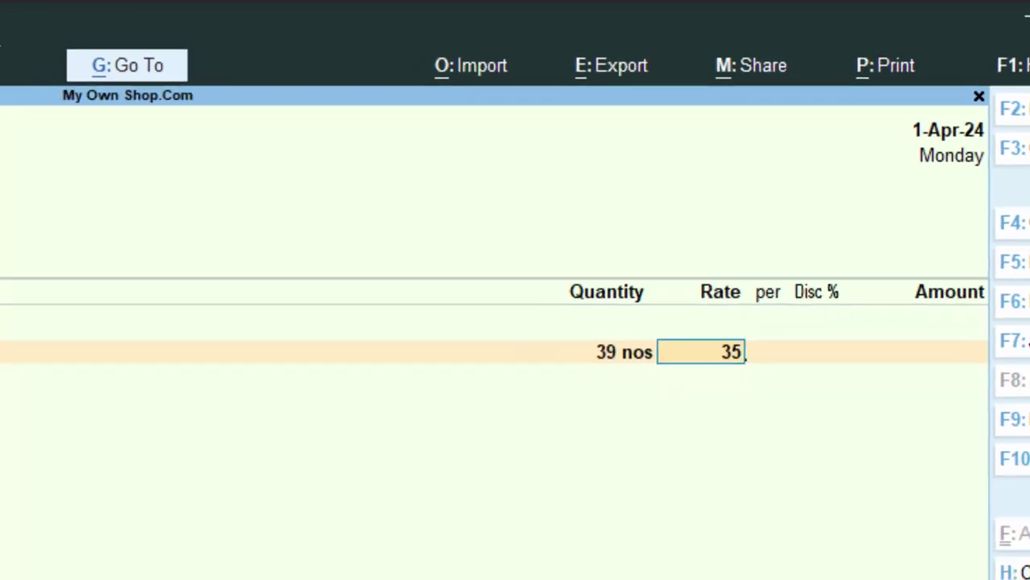
{"action": "type", "text": "0"}
{"action": "key", "text": "Return"}
{"action": "key", "text": "Return"}
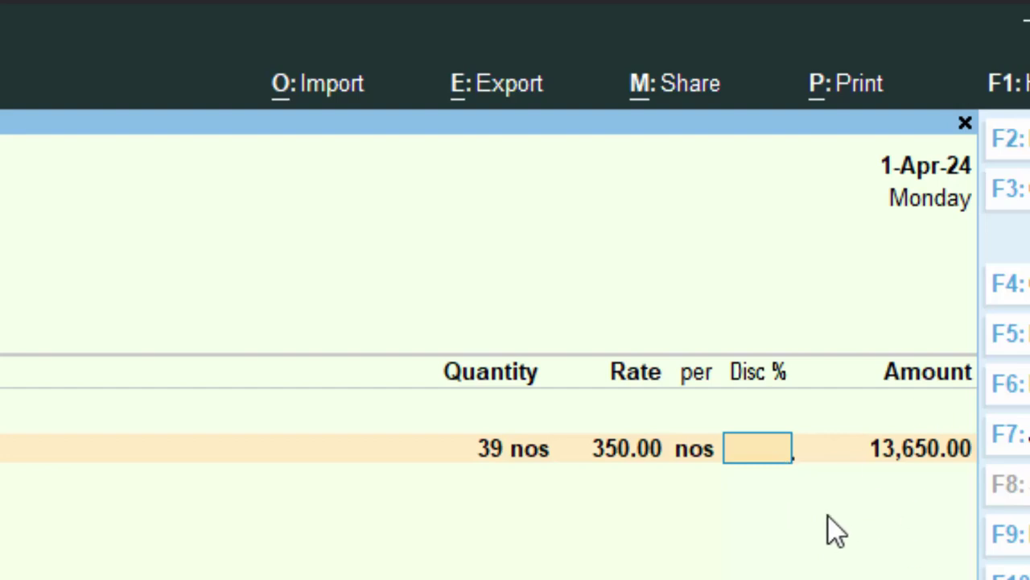
{"action": "type", "text": "5"}
{"action": "key", "text": "Return"}
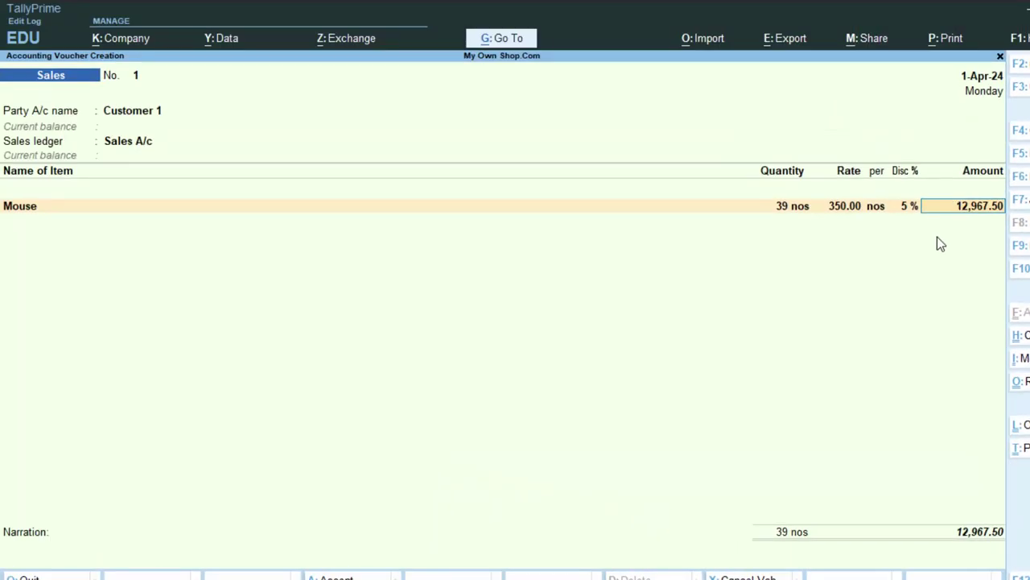
{"action": "key", "text": "Return"}
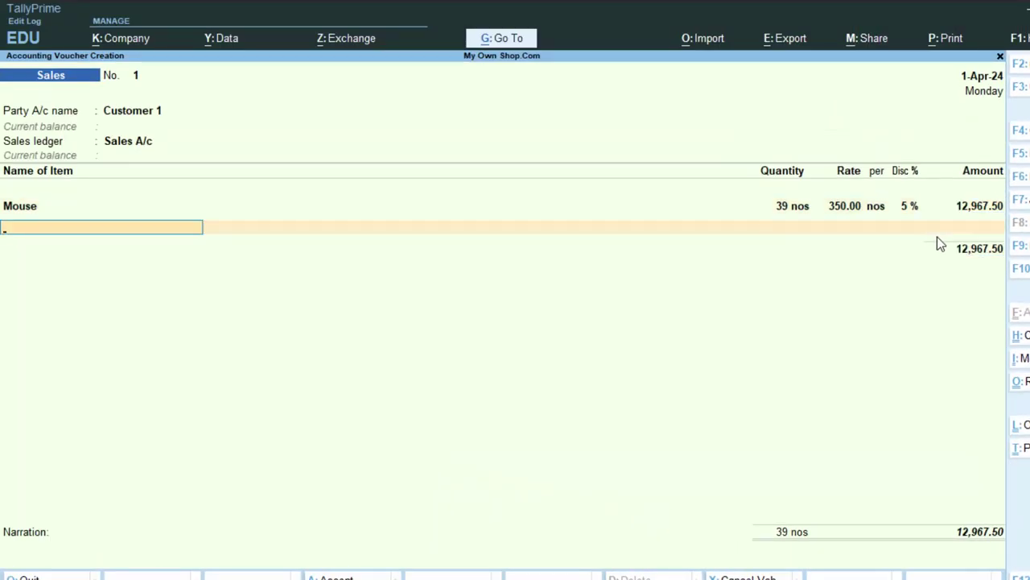
{"action": "key", "text": "Return"}
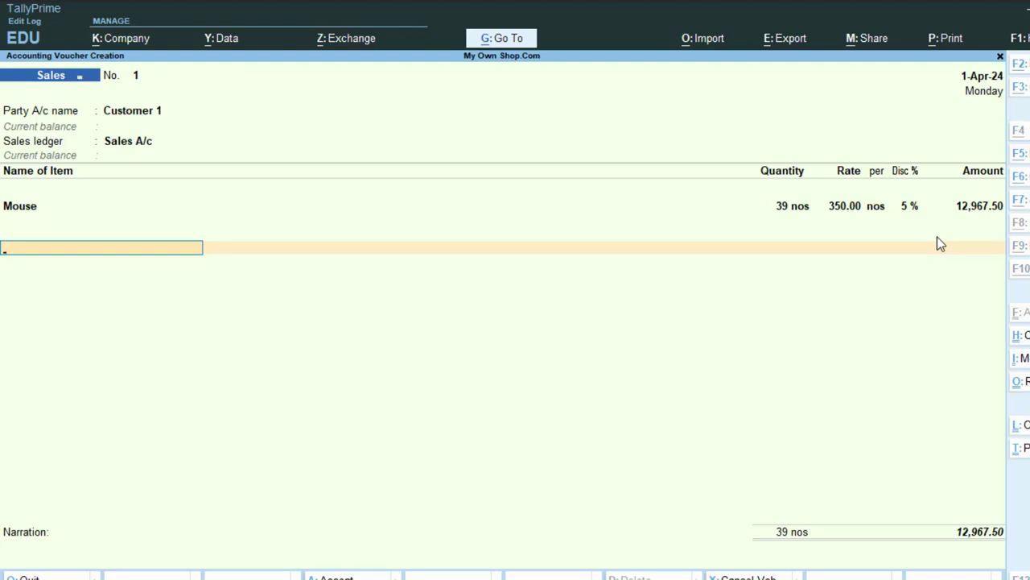
Create a new ledger named Discount Extra@5% from within the voucher, without an alias
{"action": "key", "text": "alt+c"}
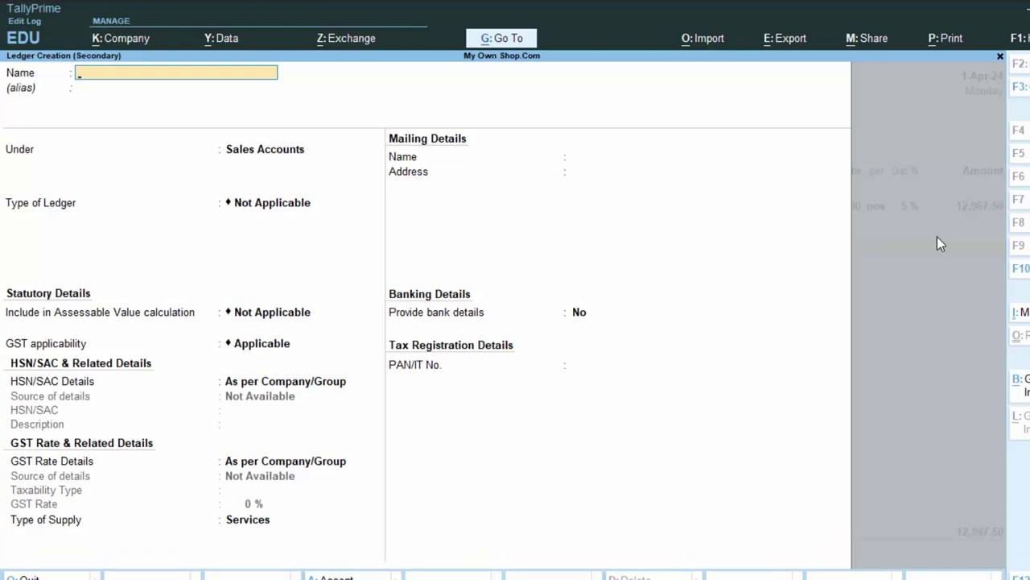
{"action": "type", "text": "Discoun"}
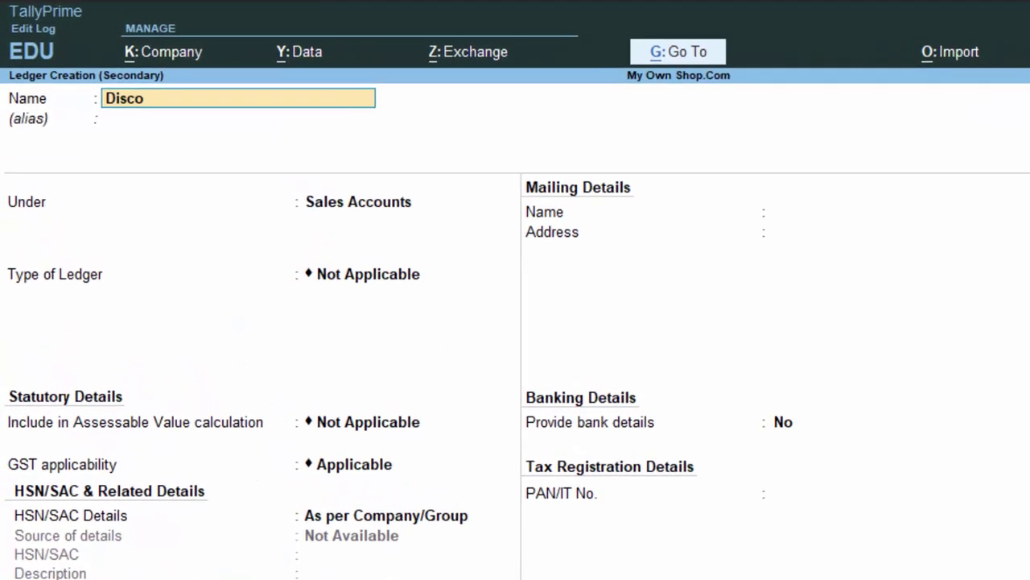
{"action": "type", "text": "t"}
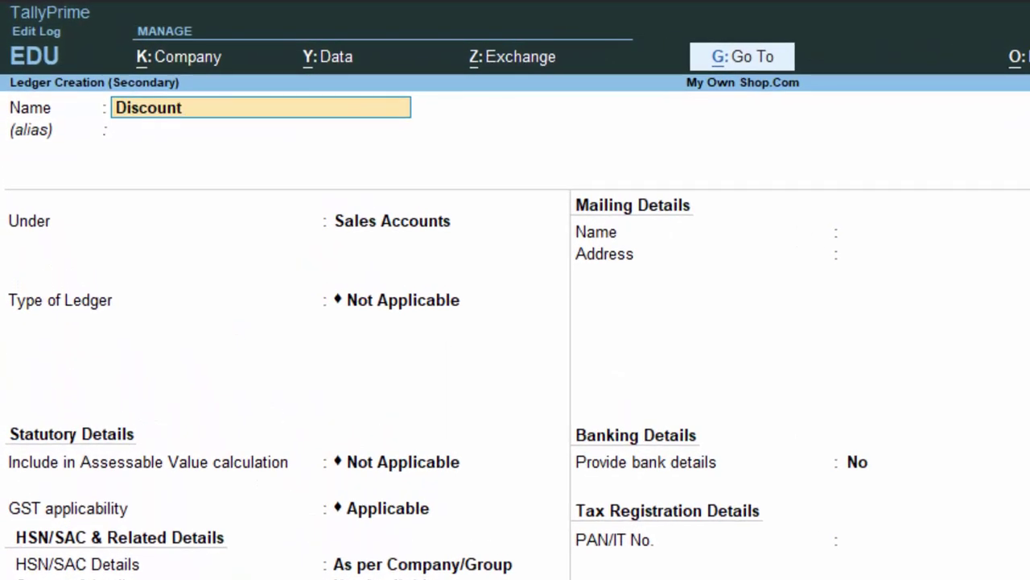
{"action": "type", "text": " Extra@"}
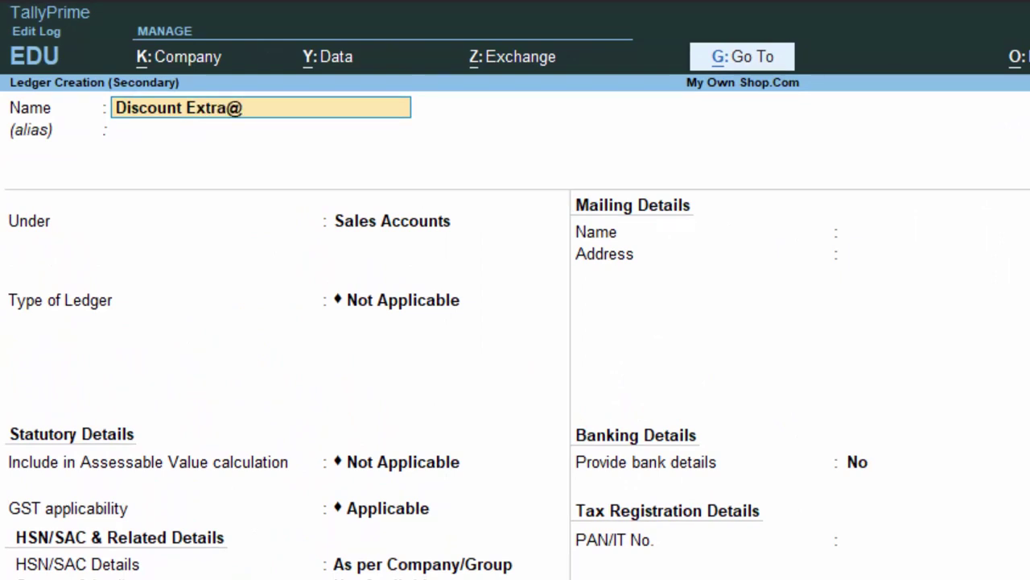
{"action": "type", "text": "5%"}
{"action": "key", "text": "Return"}
{"action": "key", "text": "Return"}
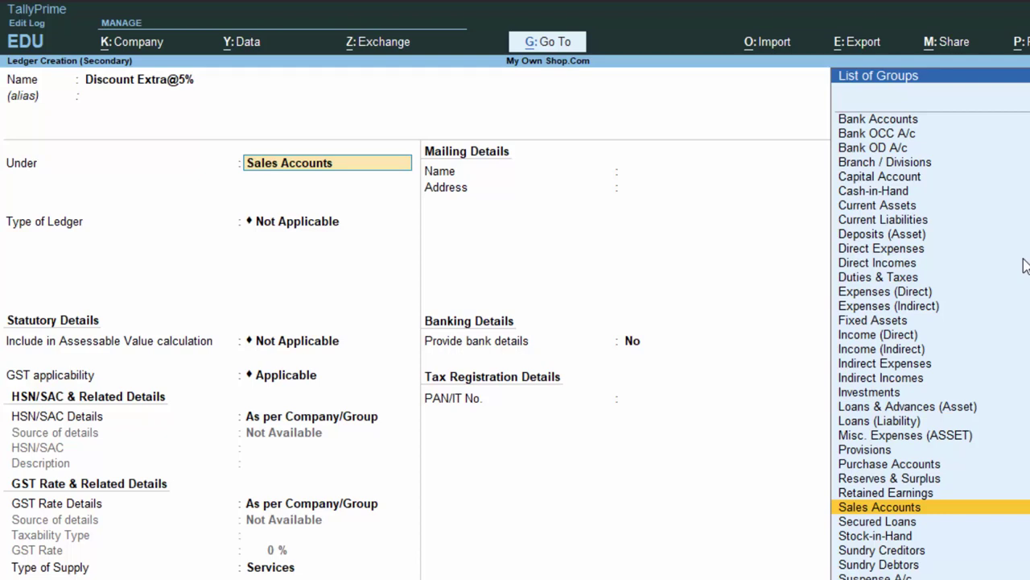
Place the Discount Extra@5% ledger under the Indirect Expenses group and keep its ledger type as Not Applicable
{"action": "left_click", "coordinate": [908, 368]}
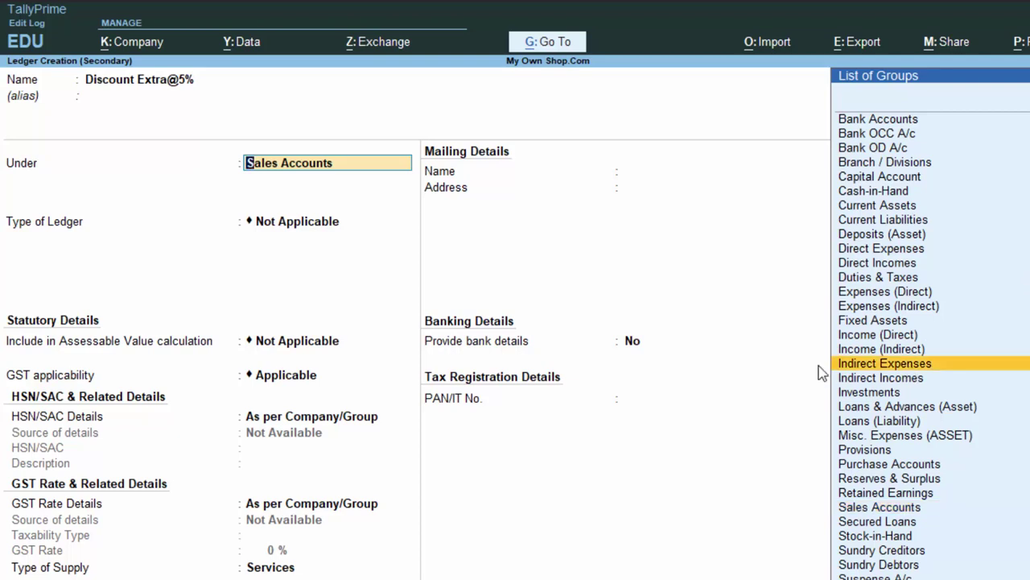
{"action": "left_click", "coordinate": [921, 366]}
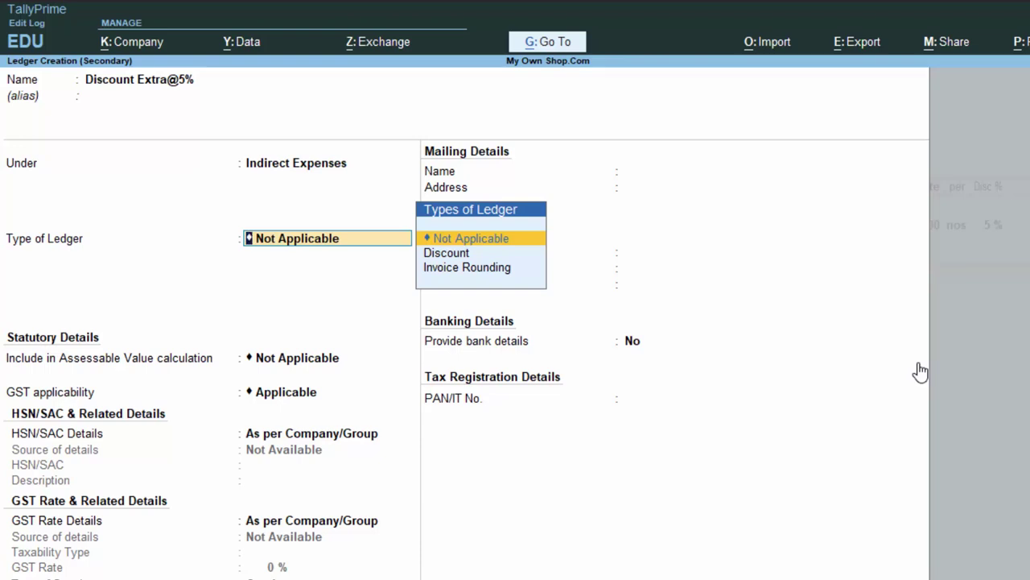
{"action": "key", "text": "Return"}
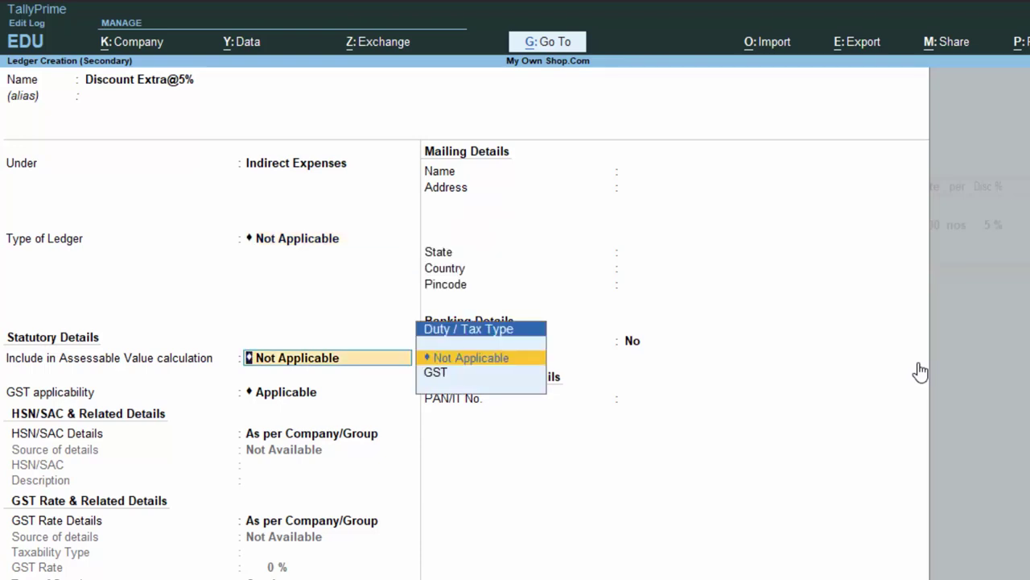
Keep assessable value Not Applicable, GST Applicable and HSN/SAC and GST rate details As per Company/Group, and save the Discount Extra@5% ledger
{"action": "key", "text": "Return"}
{"action": "key", "text": "Return"}
{"action": "key", "text": "Return"}
{"action": "key", "text": "Return"}
{"action": "key", "text": "Return"}
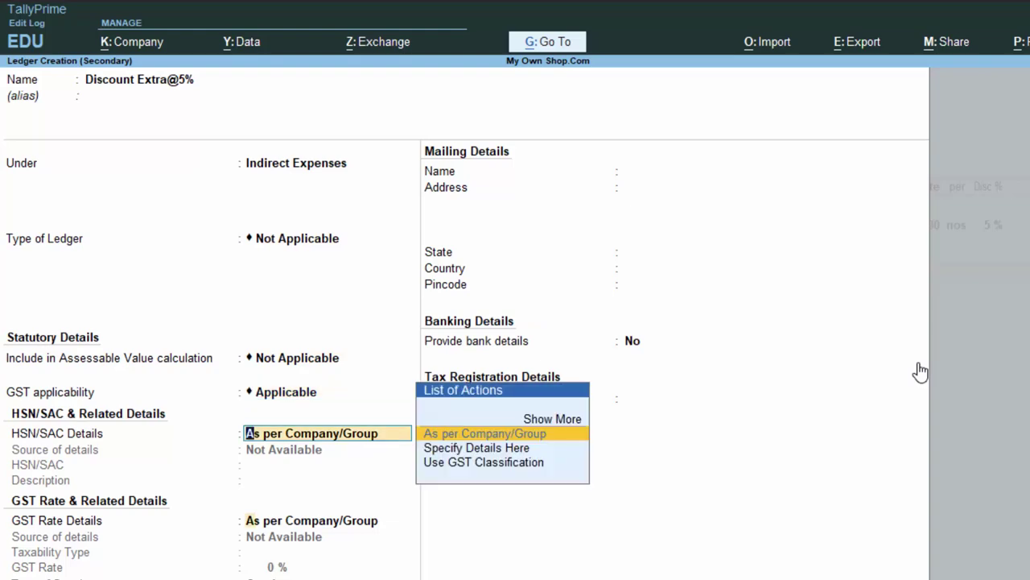
{"action": "key", "text": "Return"}
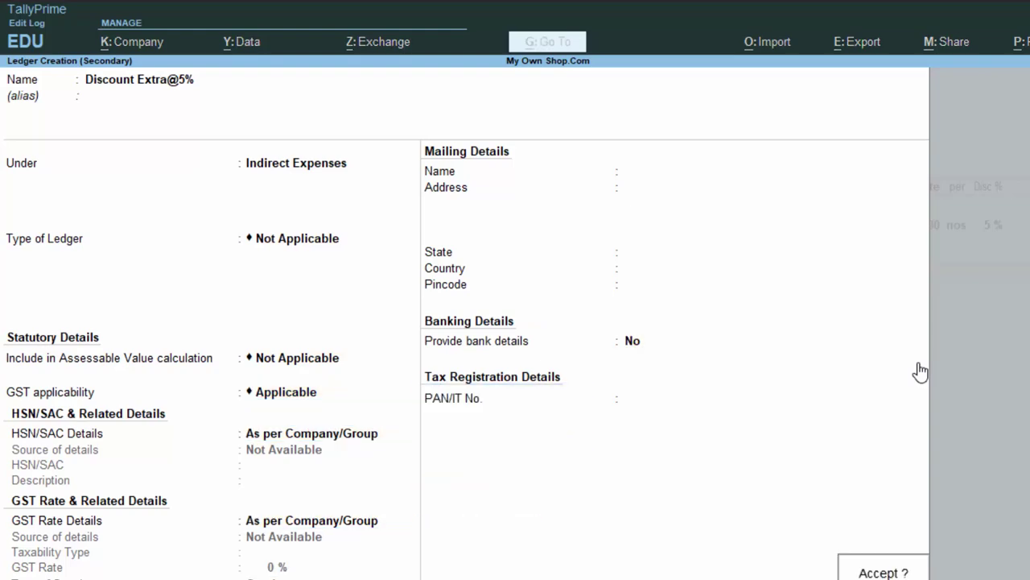
{"action": "key", "text": "Return"}
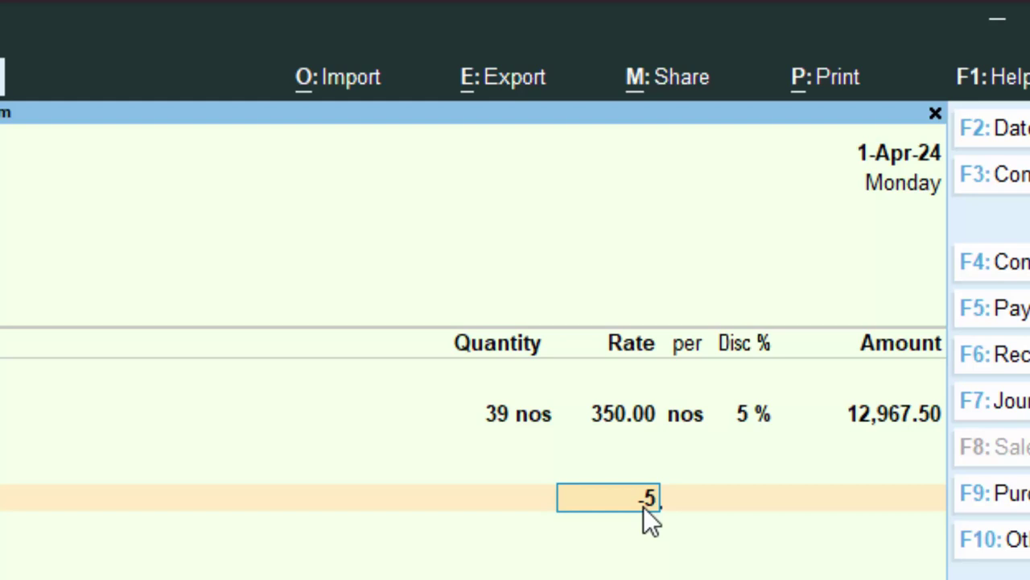
Set the Discount Extra@5% line's rate to -5% and end the voucher's ledger list
{"action": "key", "text": "Return"}
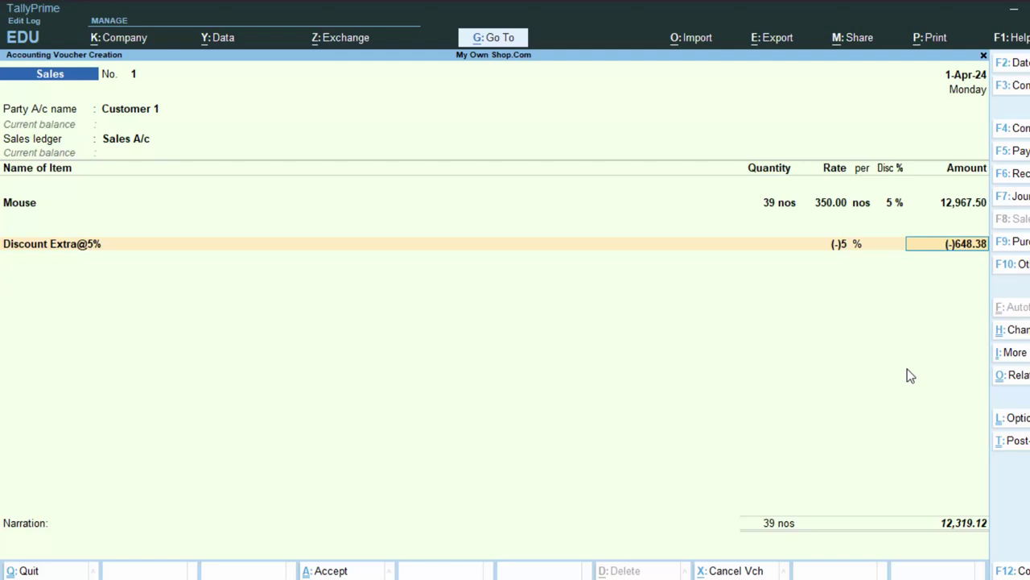
{"action": "key", "text": "Return"}
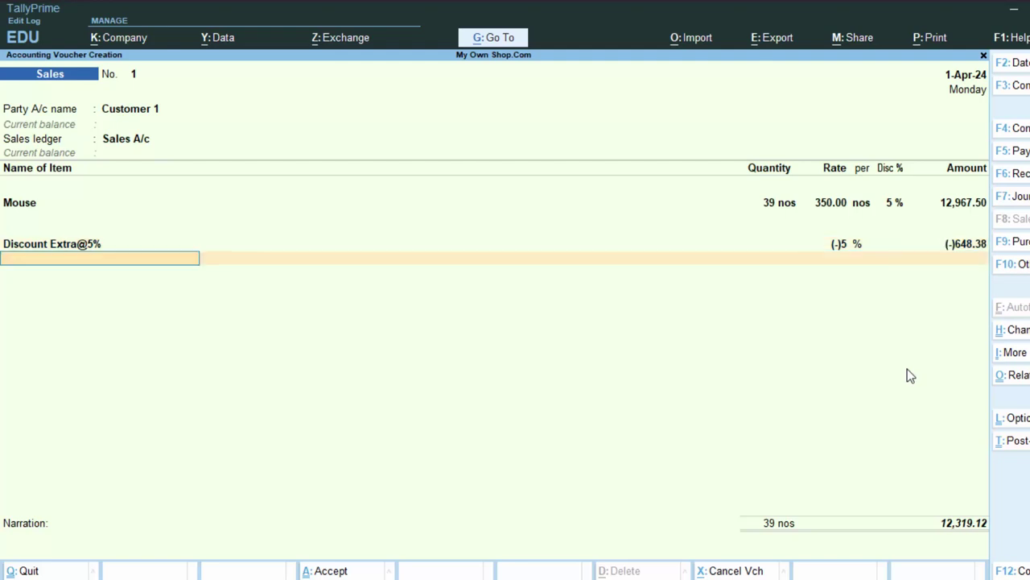
{"action": "key", "text": "Return"}
{"action": "key", "text": "Return"}
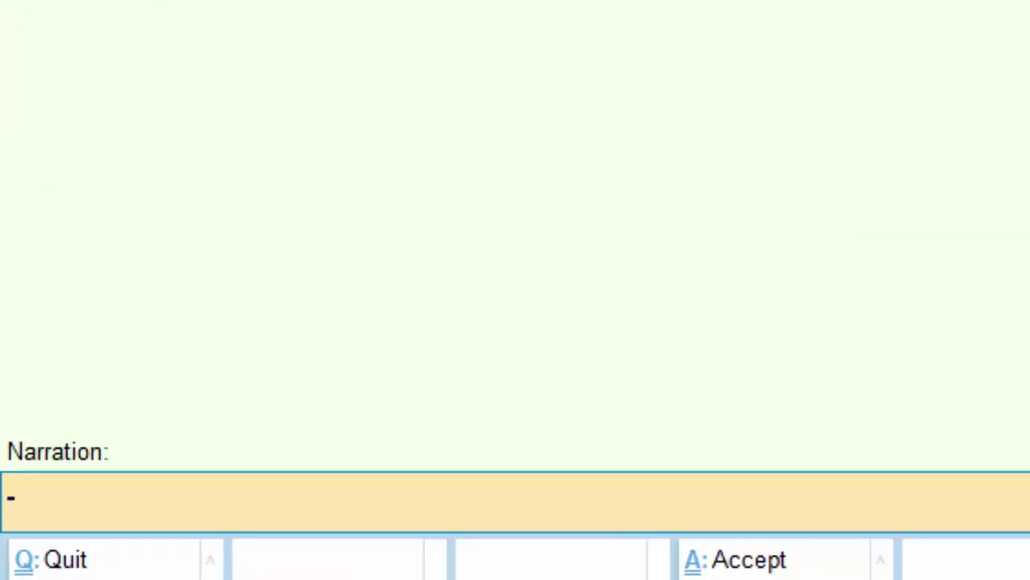
Enter the narration "The Goods have been sold with 10% discount Rate" and save the sales voucher
{"action": "type", "text": "The Goo"}
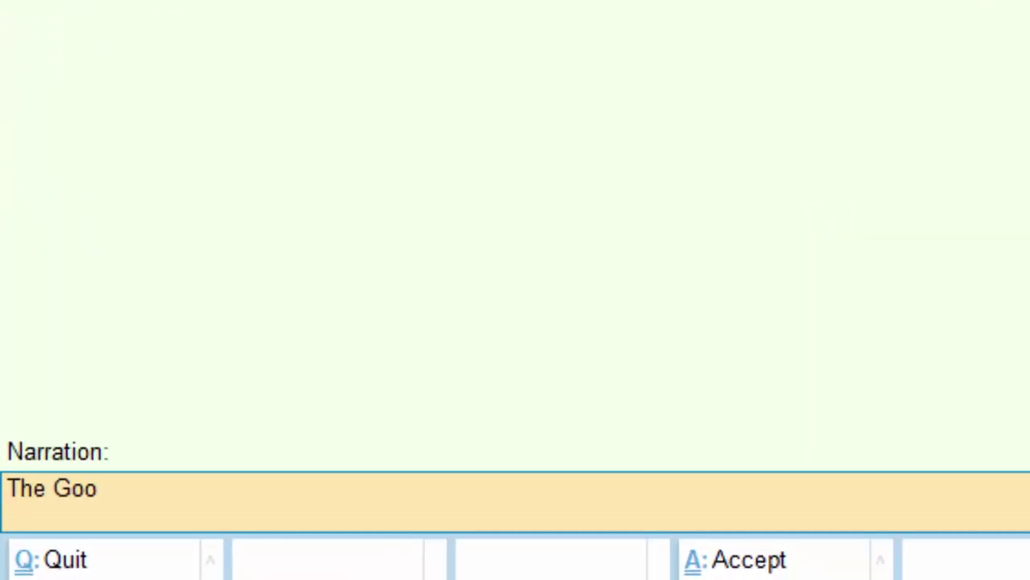
{"action": "type", "text": "ds have b"}
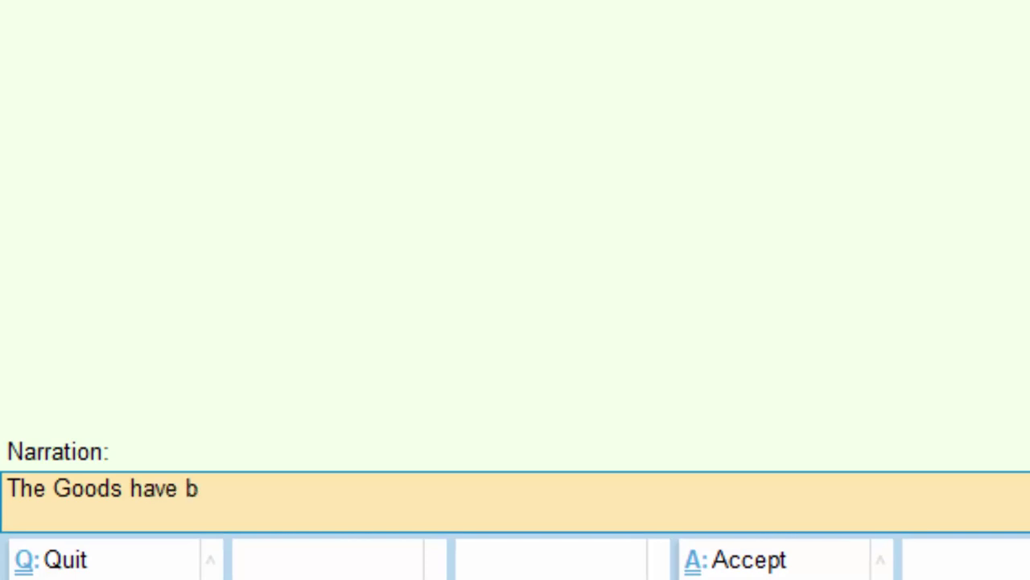
{"action": "type", "text": "een sold"}
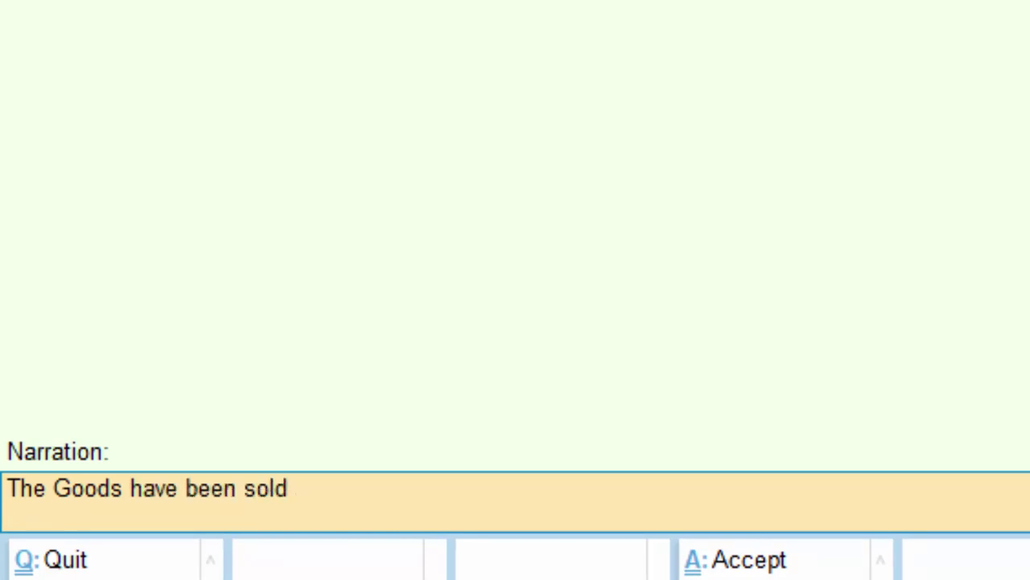
{"action": "type", "text": " with 10"}
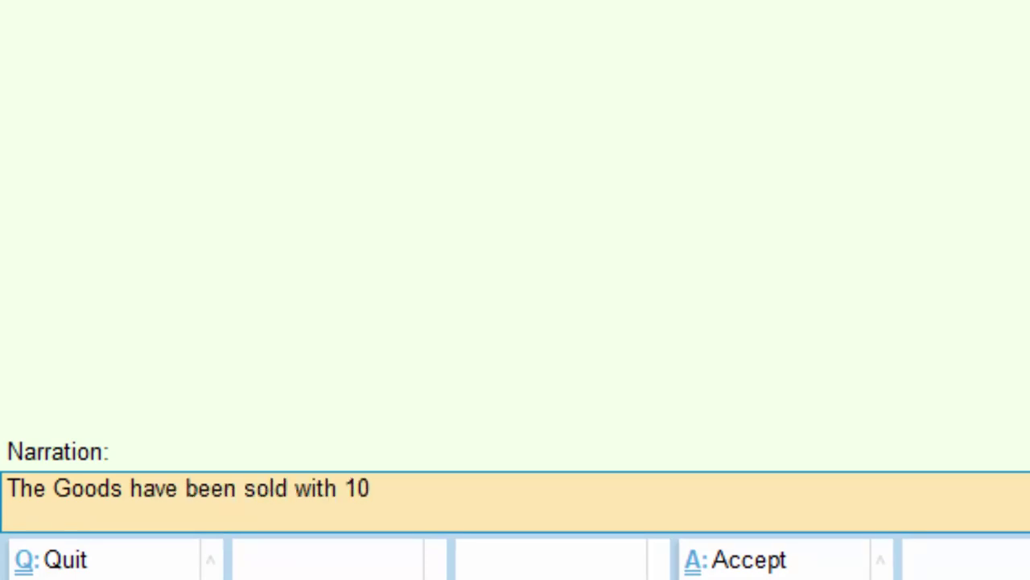
{"action": "type", "text": "% di"}
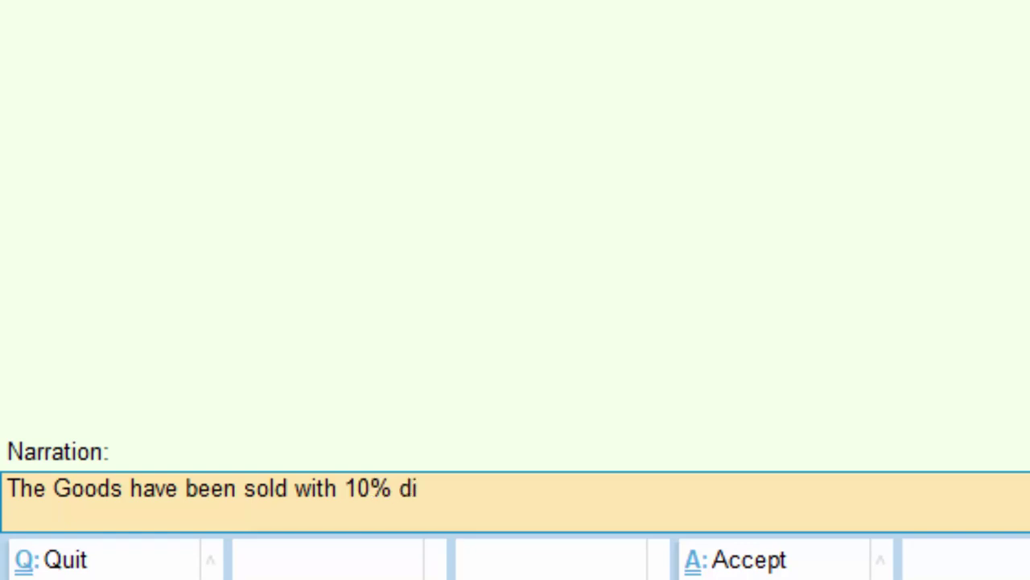
{"action": "type", "text": "scount Rat"}
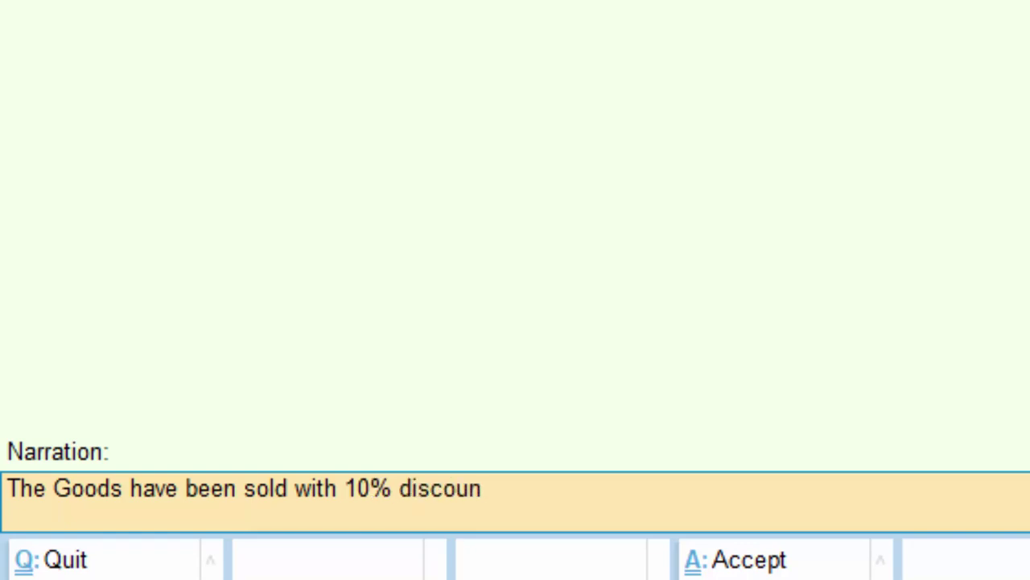
{"action": "type", "text": "e"}
{"action": "key", "text": "Return"}
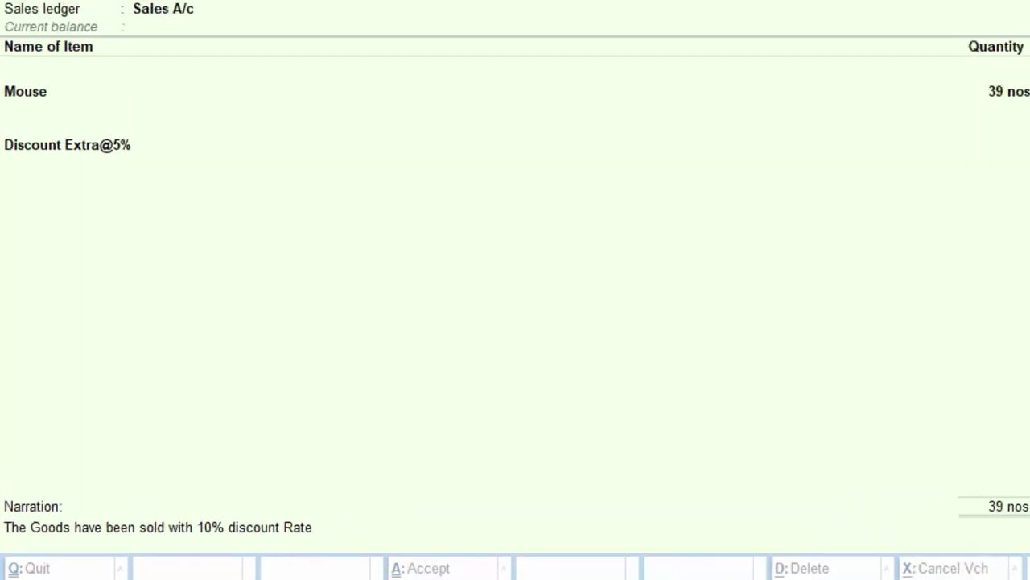
{"action": "key", "text": "Return"}
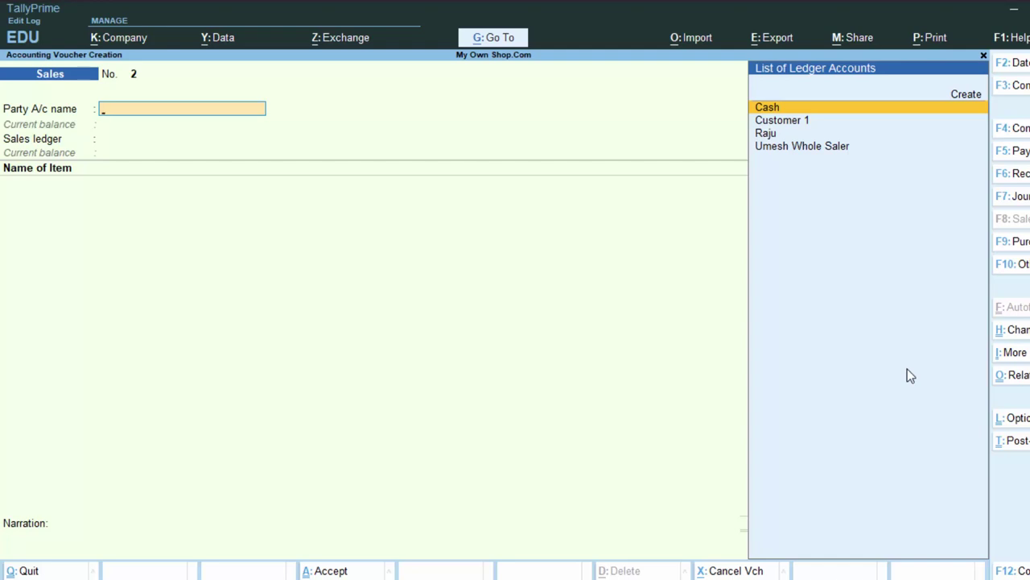
Leave voucher creation and open the Customer 1 sales voucher from the Day Book for alteration
{"action": "key", "text": "Escape"}
{"action": "key", "text": "y"}
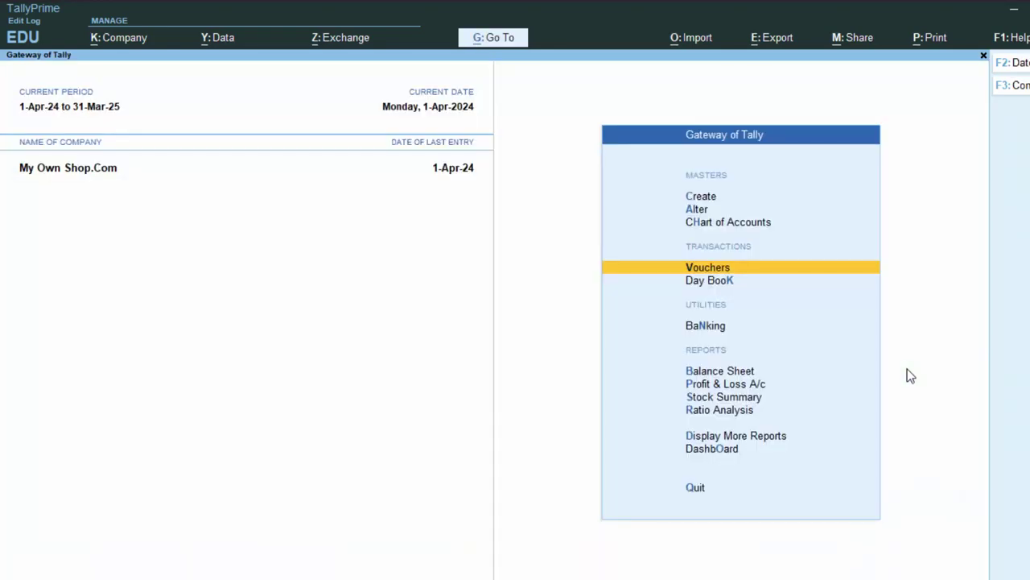
{"action": "key", "text": "d"}
{"action": "key", "text": "d"}
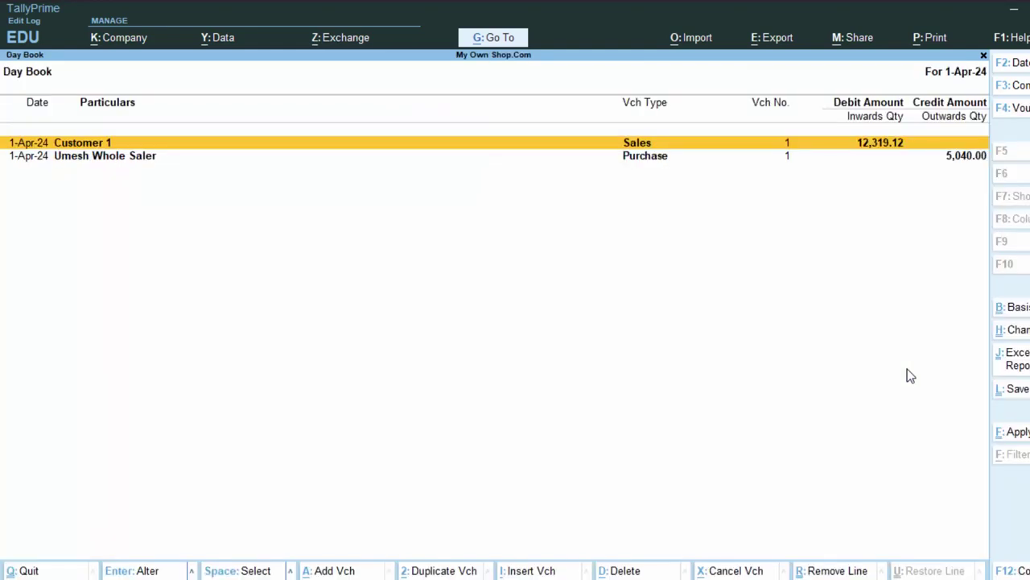
{"action": "key", "text": "Return"}
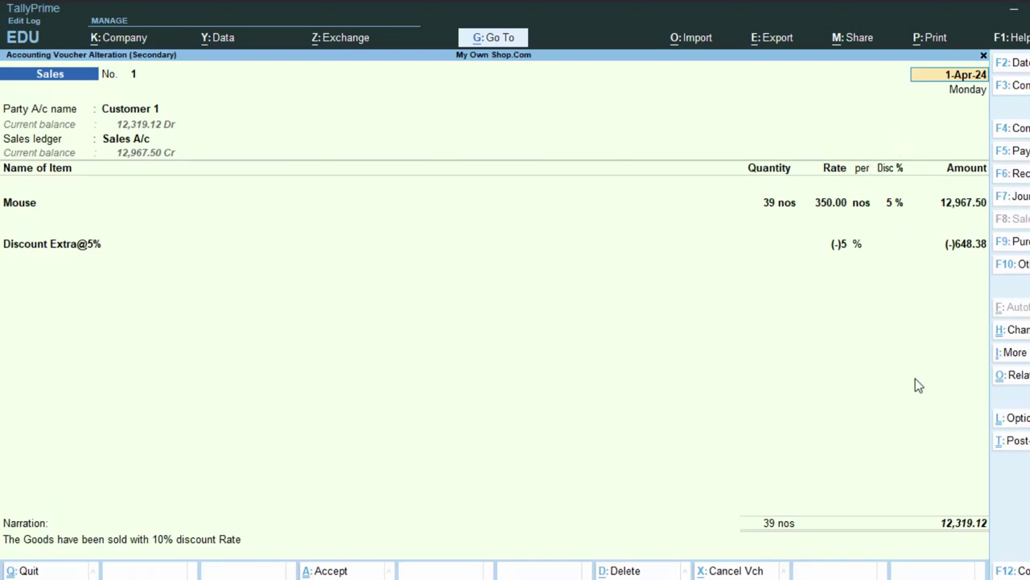
Preview the current sales voucher's printed invoice at a zoomed size, and return to the voucher
{"action": "key", "text": "alt+p"}
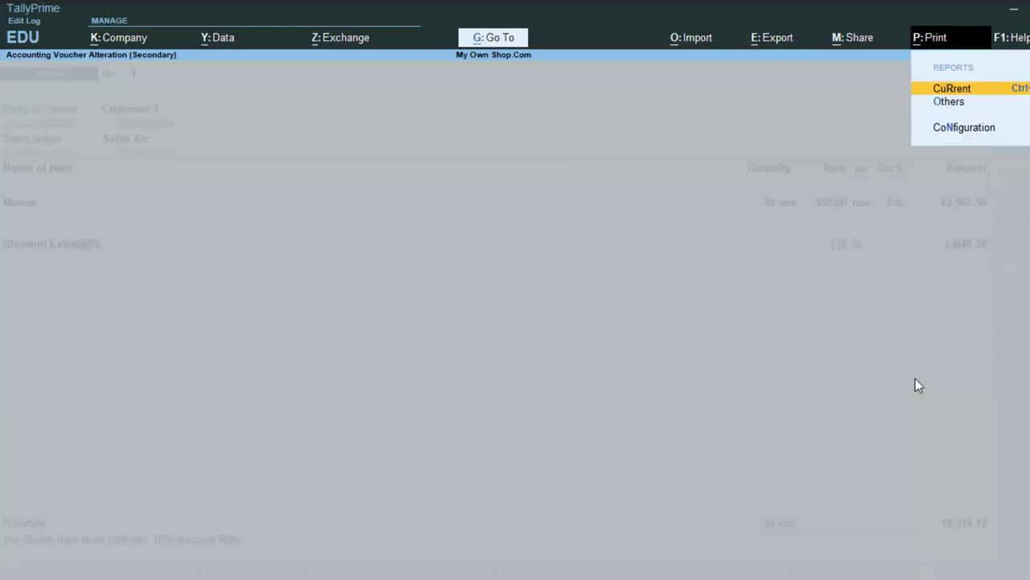
{"action": "key", "text": "Return"}
{"action": "key", "text": "i"}
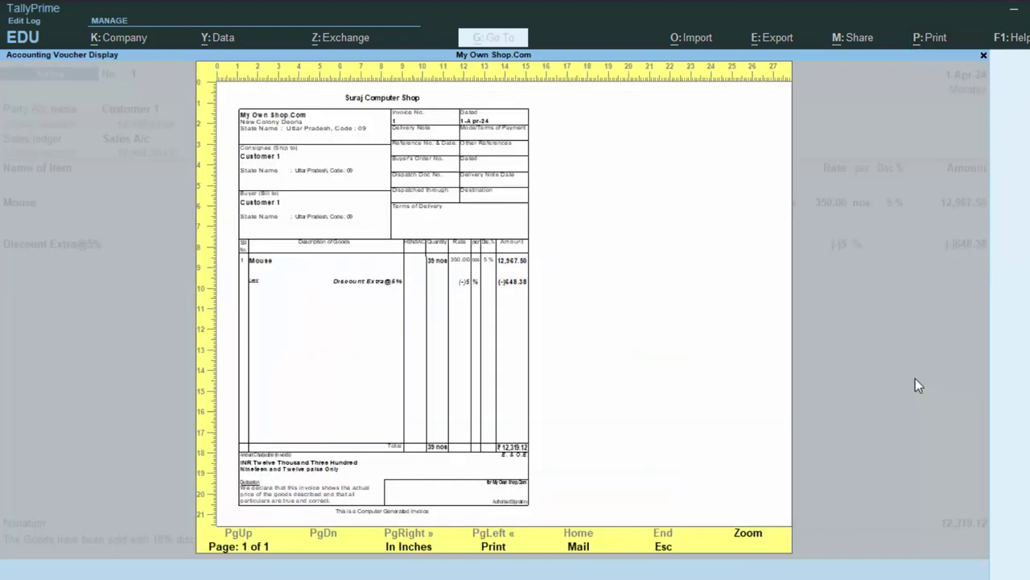
{"action": "left_click", "coordinate": [748, 533]}
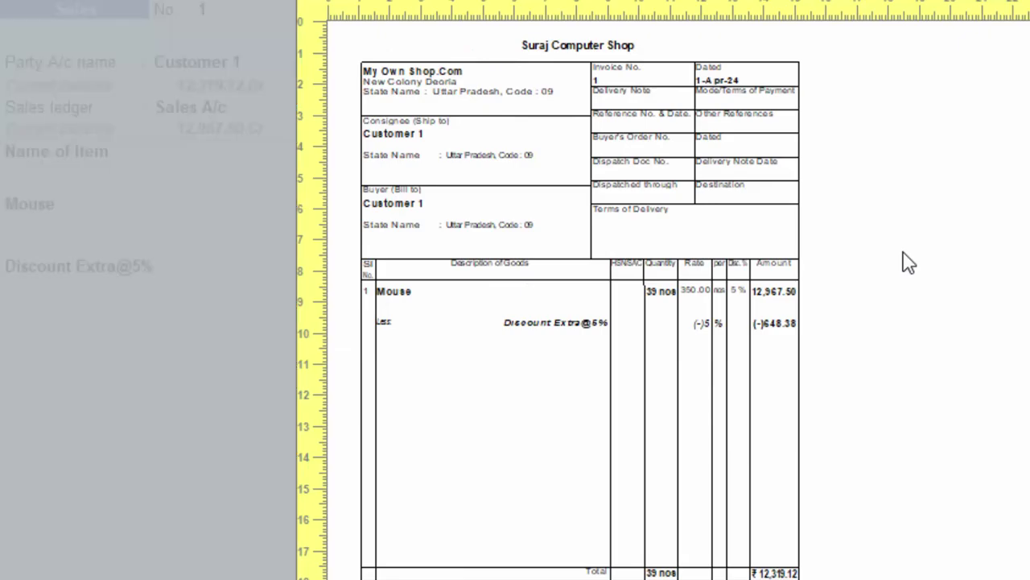
{"action": "key", "text": "Escape"}
{"action": "key", "text": "Escape"}
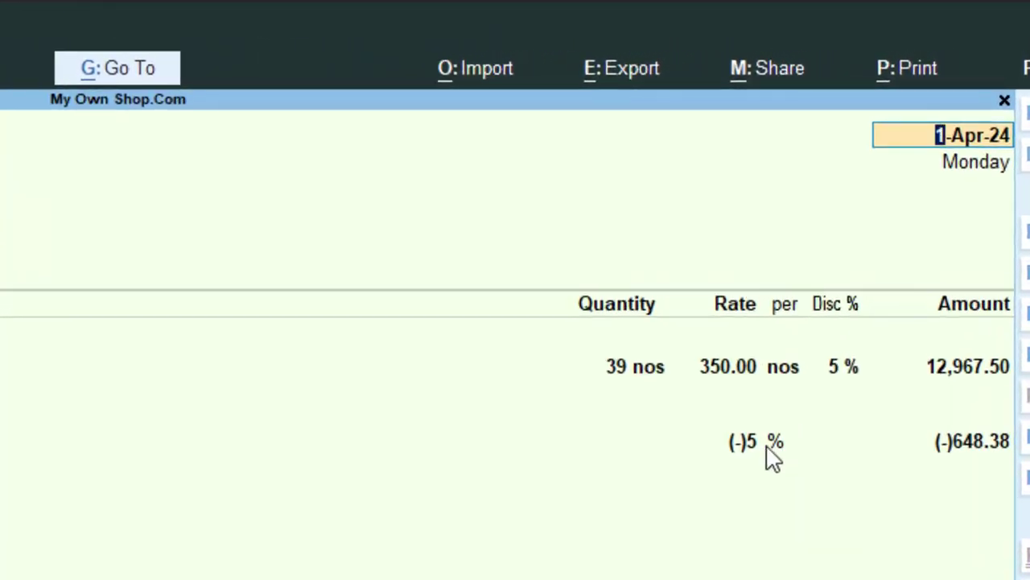
Create a new ledger named Discount@2%, without an alias, on the line below Discount Extra@5%
{"action": "left_click", "coordinate": [945, 458]}
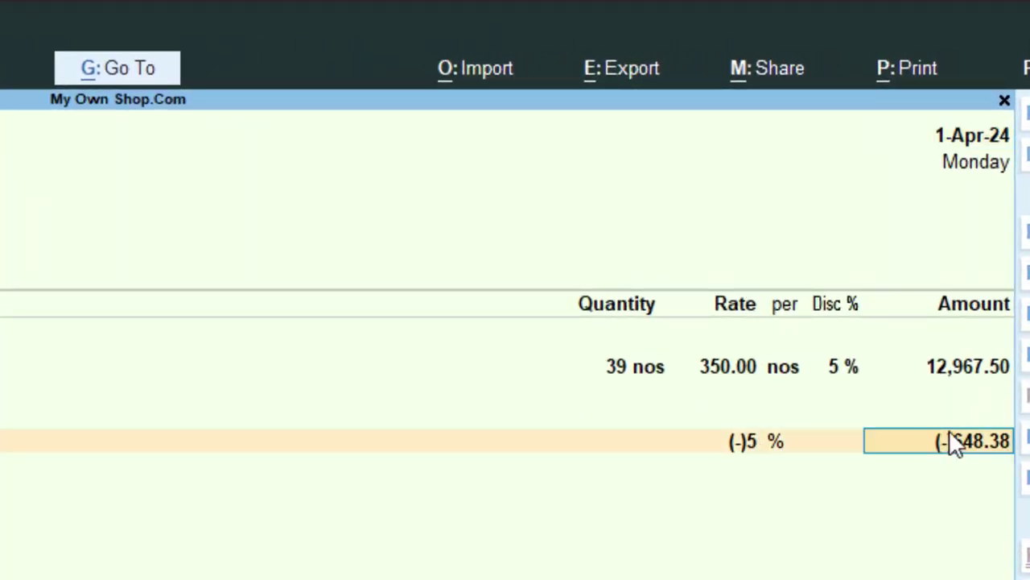
{"action": "key", "text": "Return"}
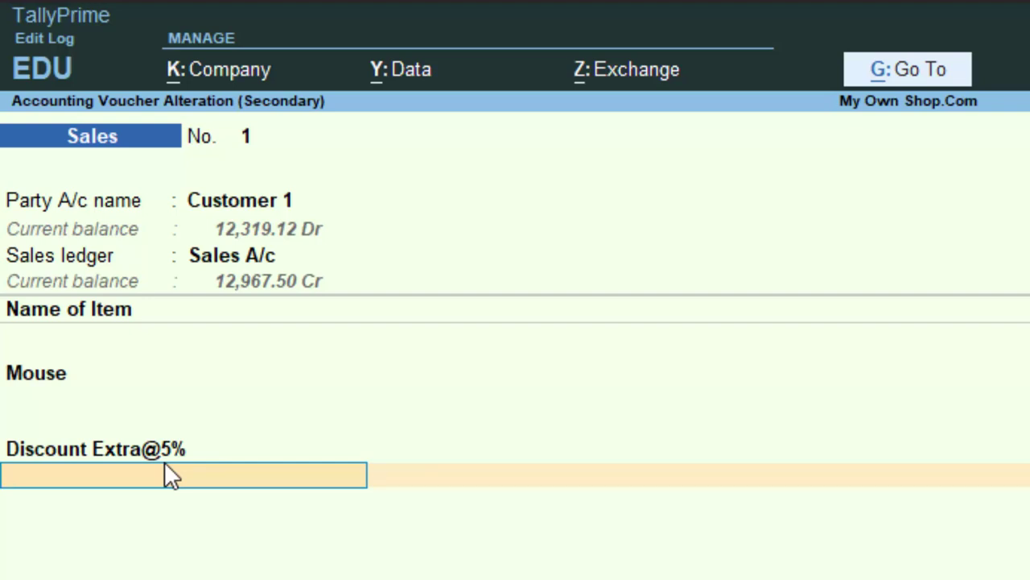
{"action": "key", "text": "alt+c"}
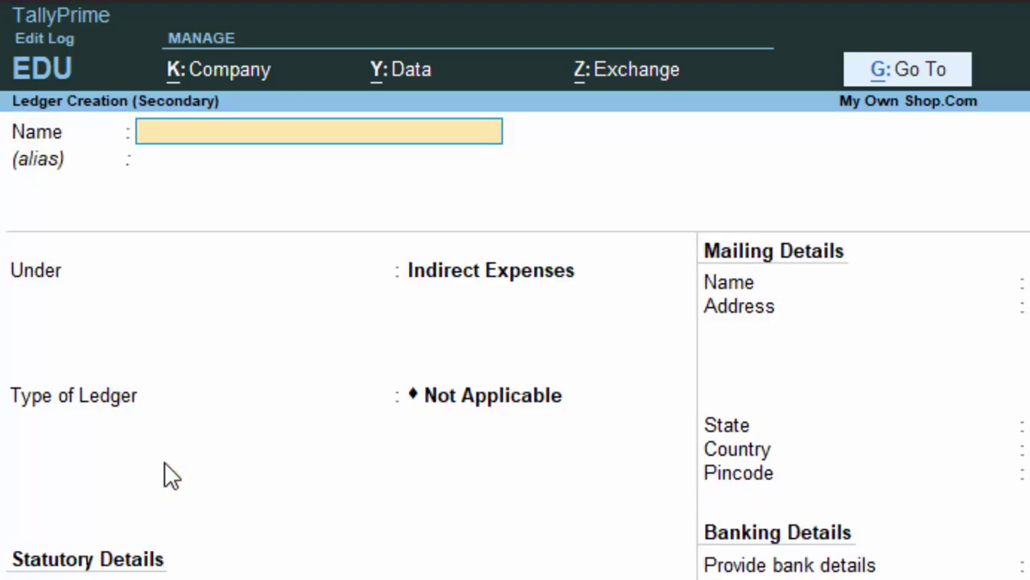
{"action": "type", "text": "Discount@2"}
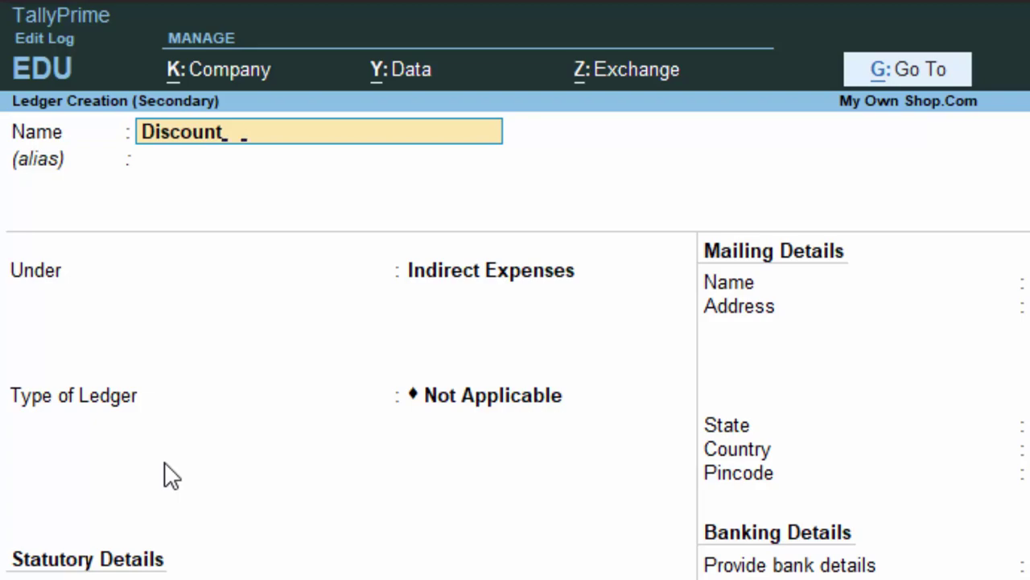
{"action": "type", "text": "%"}
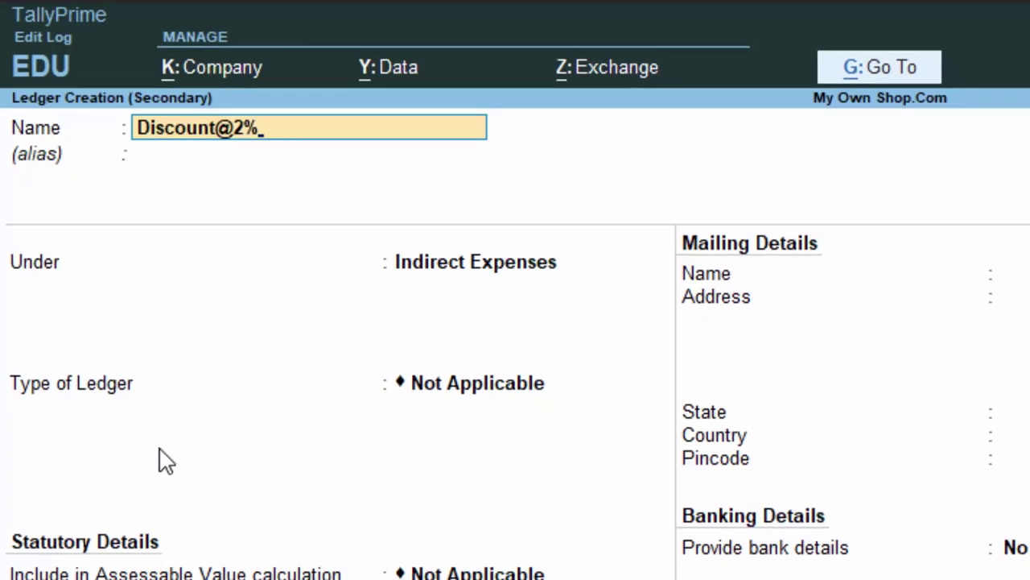
{"action": "key", "text": "Return"}
{"action": "key", "text": "Return"}
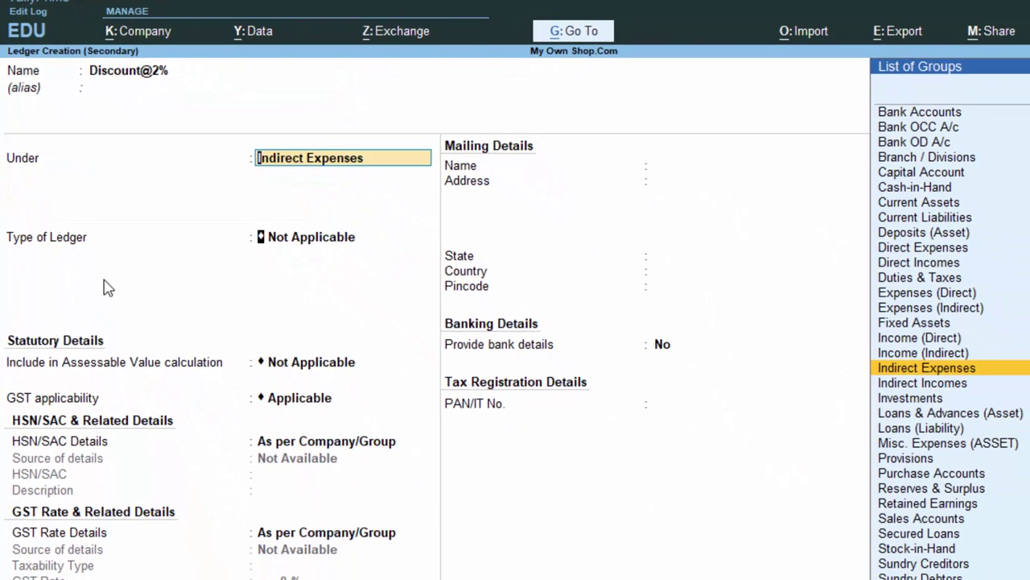
Keep the Discount@2% ledger under Indirect Expenses with its default type and statutory details, and save it into the voucher
{"action": "key", "text": "Return"}
{"action": "key", "text": "Return"}
{"action": "key", "text": "Return"}
{"action": "key", "text": "Return"}
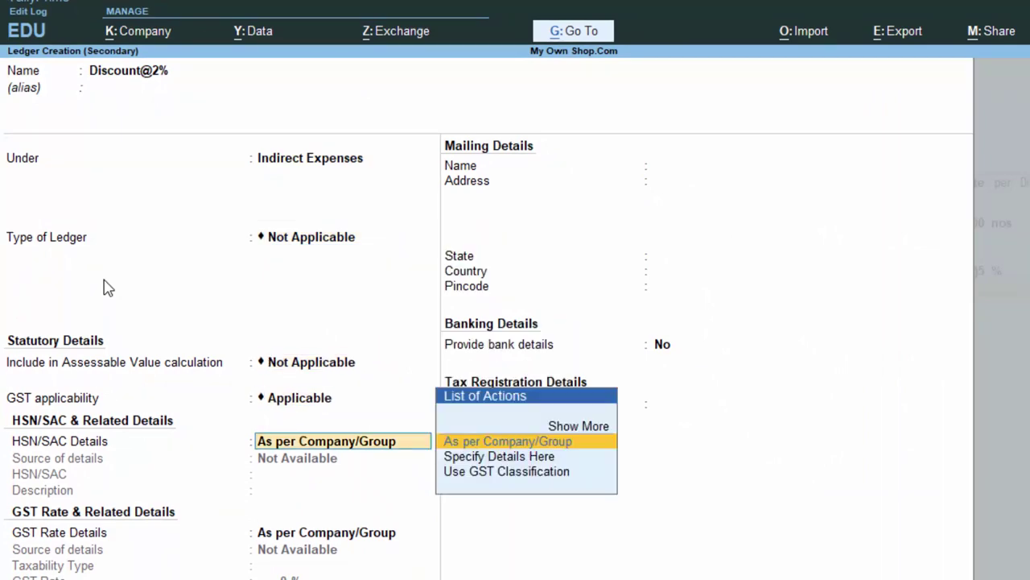
{"action": "key", "text": "Return"}
{"action": "key", "text": "Return"}
{"action": "key", "text": "Return"}
{"action": "key", "text": "Return"}
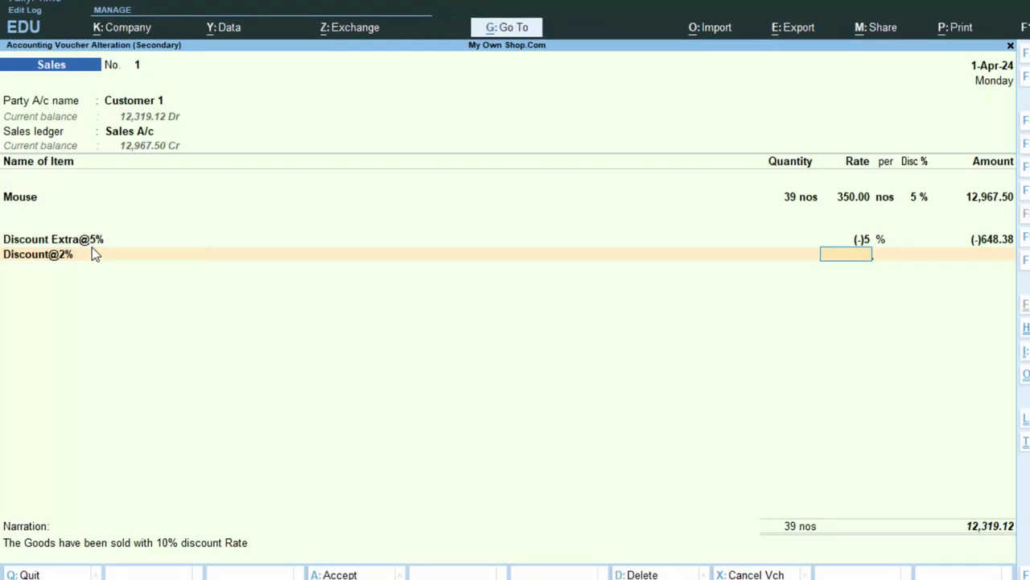
Set the Discount@2% line's rate to -2% and save the altered sales voucher
{"action": "type", "text": "-)"}
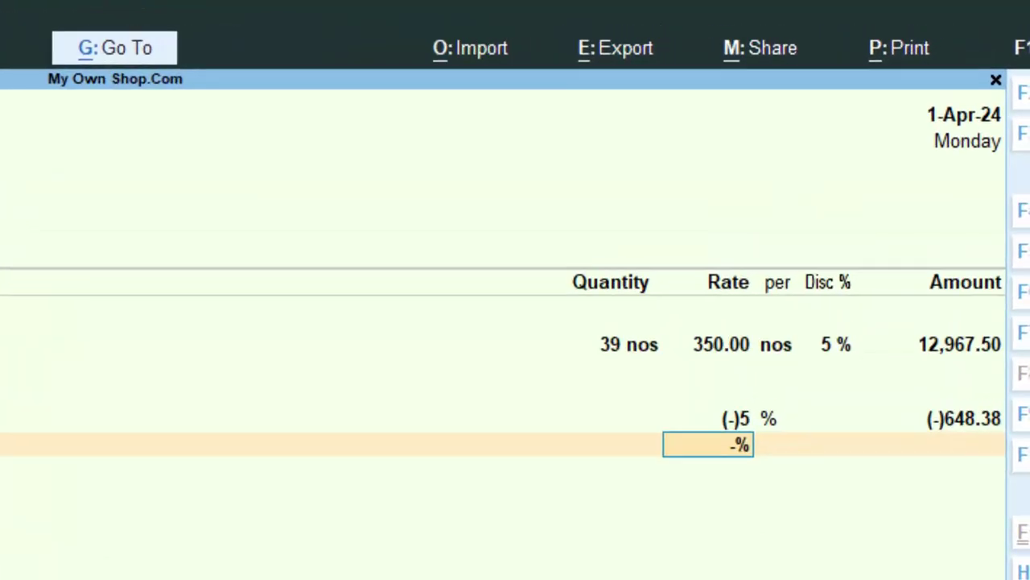
{"action": "type", "text": "2"}
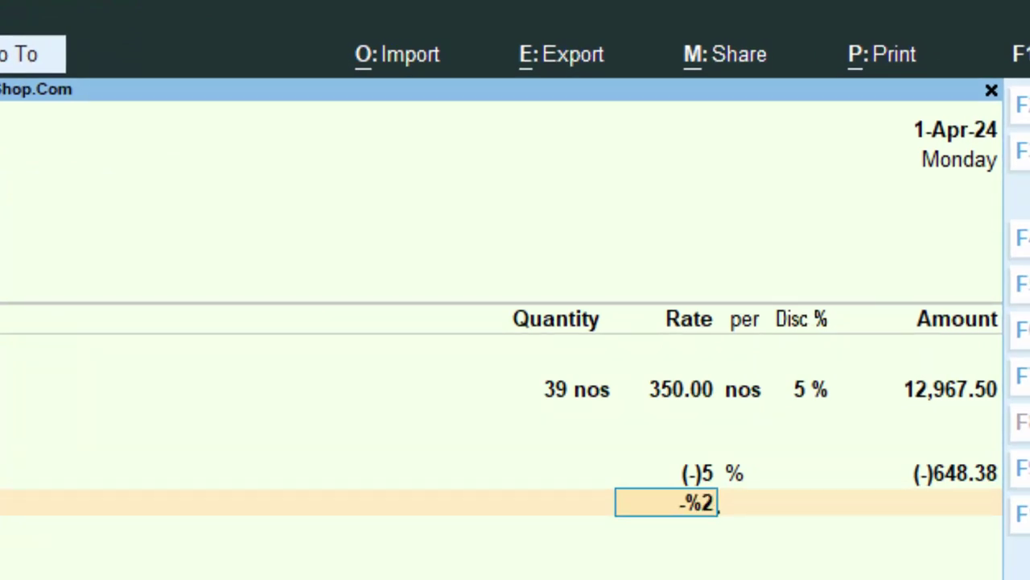
{"action": "key", "text": "Return"}
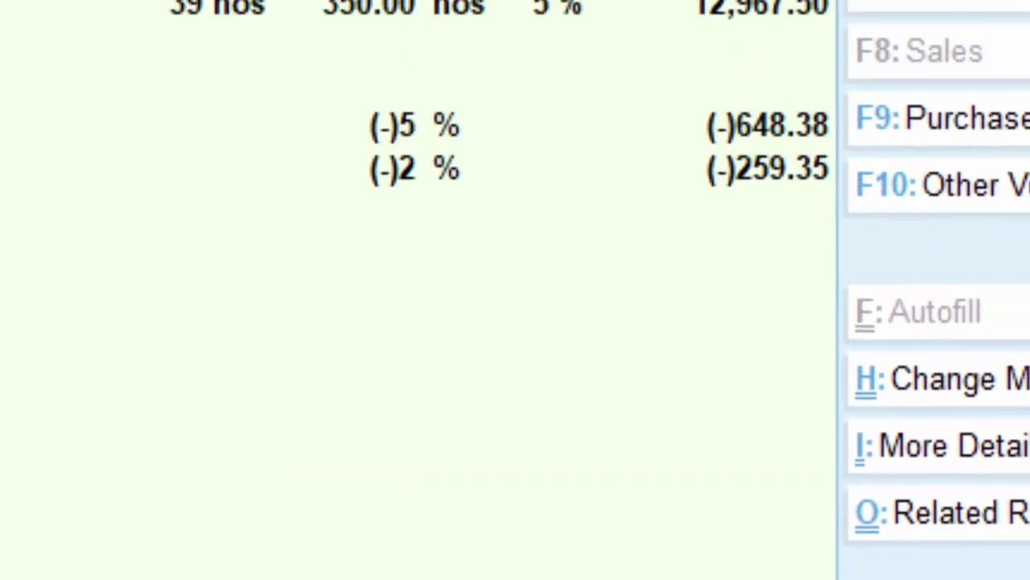
{"action": "key", "text": "ctrl+a"}
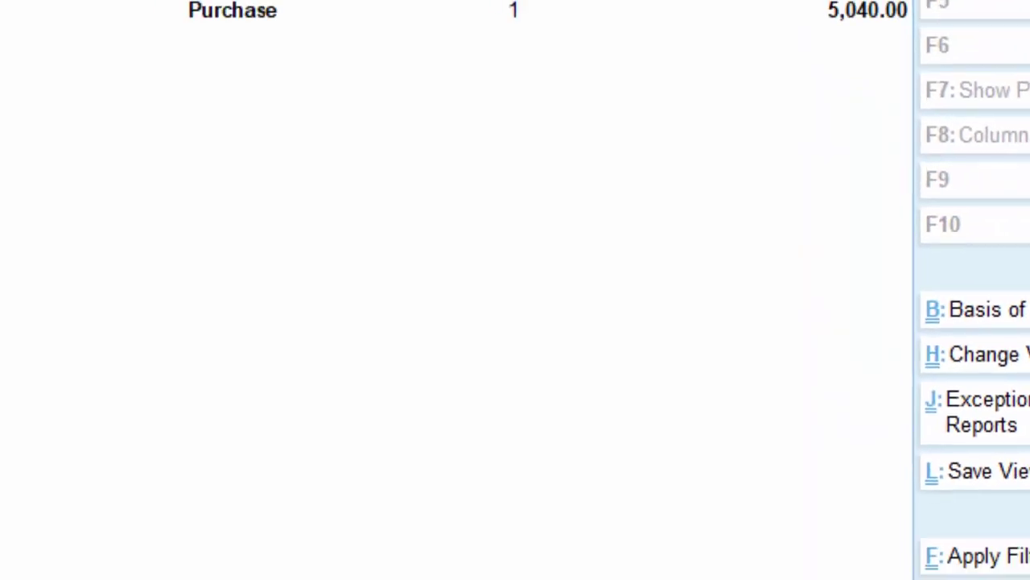